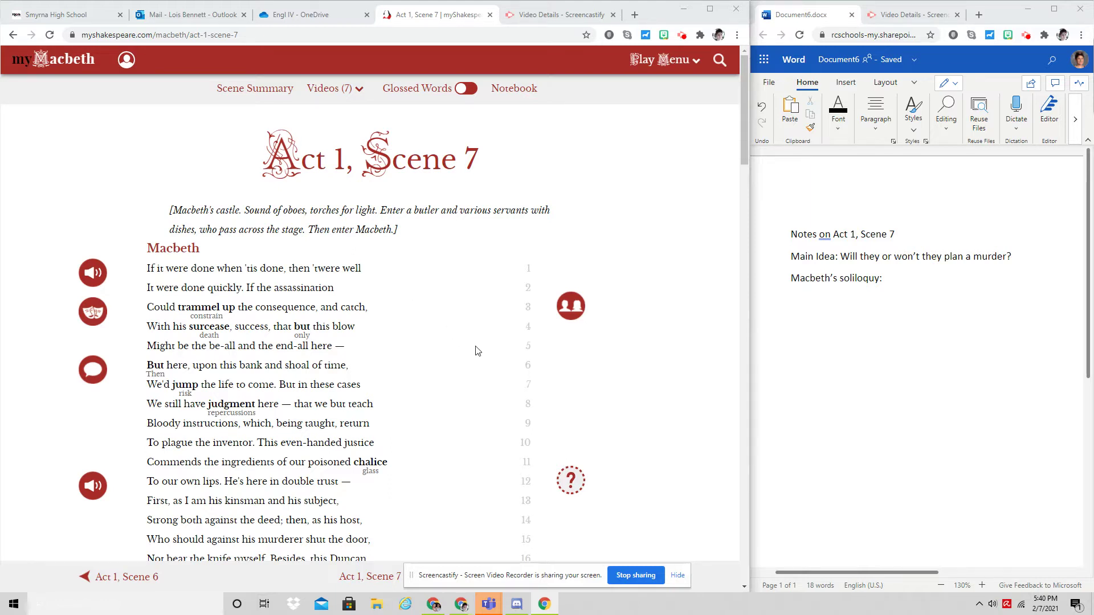
Highlight the first two lines of the soliloquy in yellow.
scroll(475, 356, "down", 1)
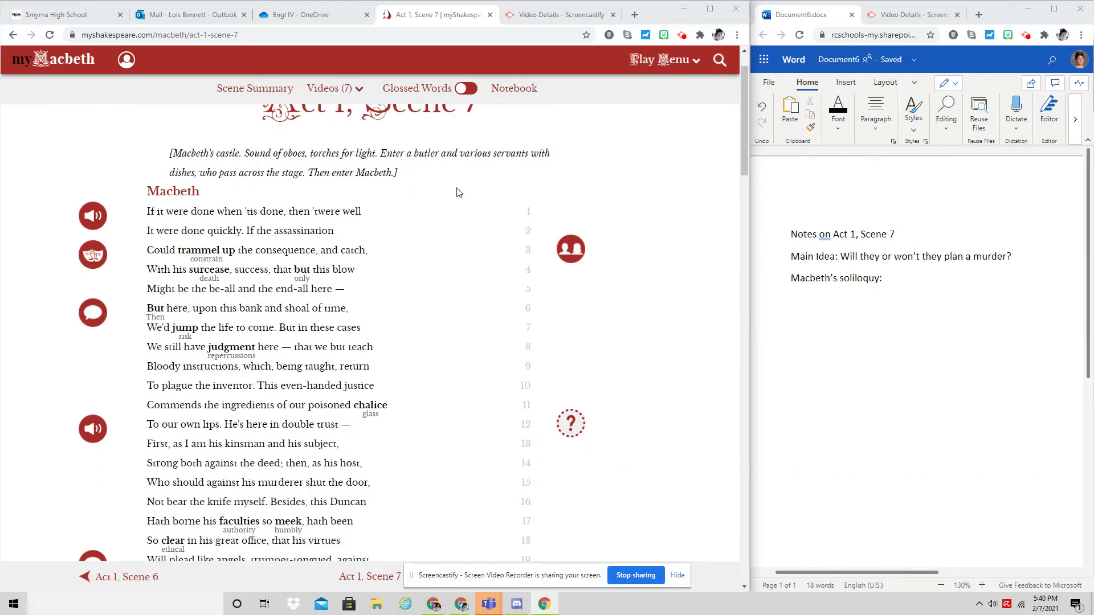
left_click(865, 300)
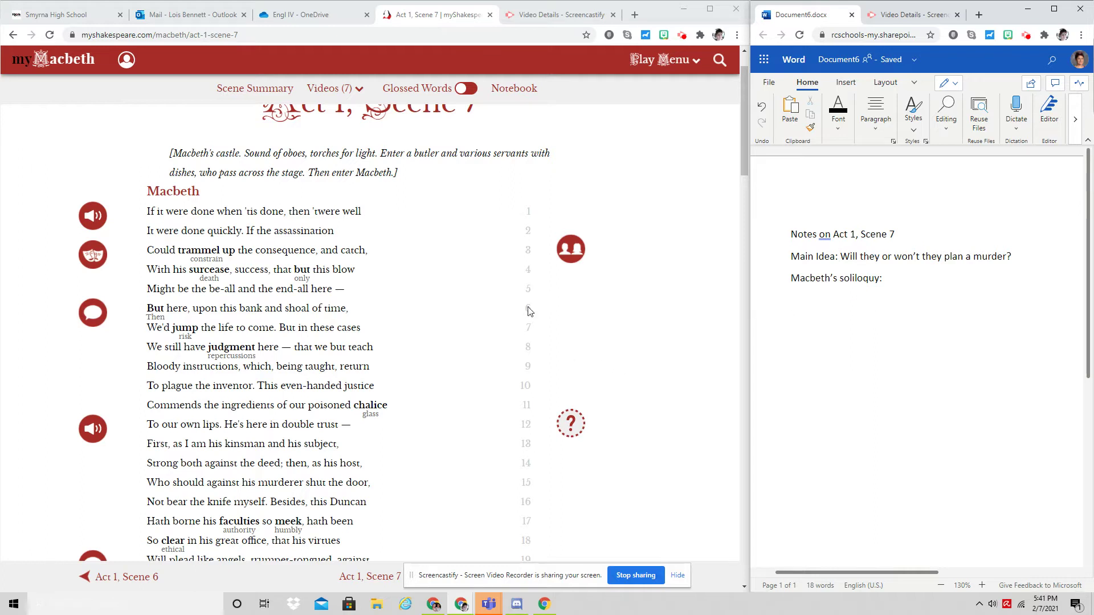
scroll(310, 264, "up", 1)
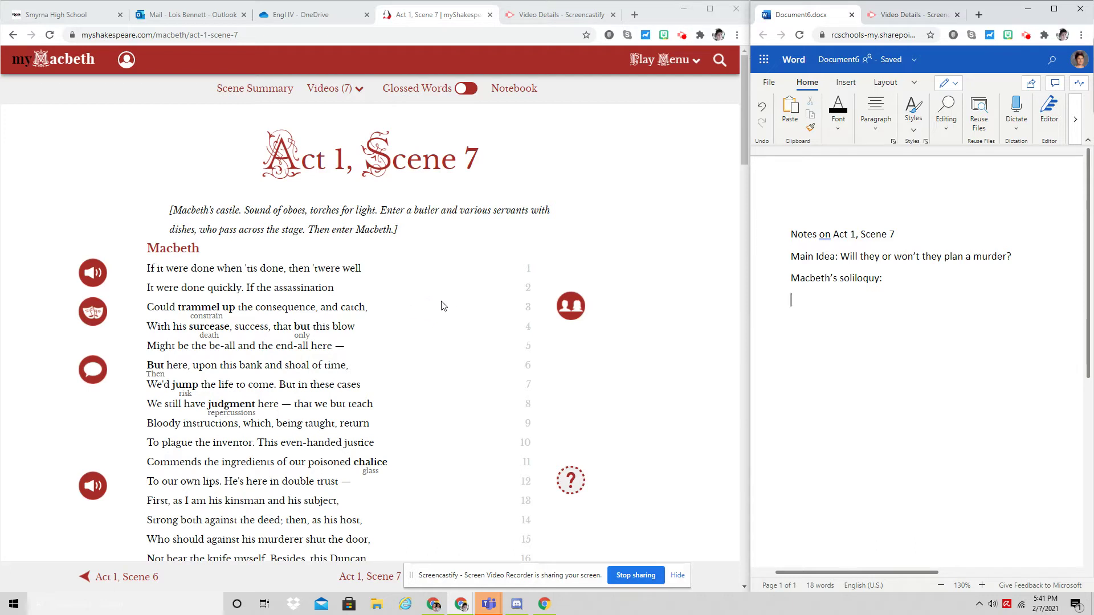
mouse_move(147, 271)
left_mouse_down()
mouse_move(233, 272)
mouse_move(242, 289)
left_mouse_up()
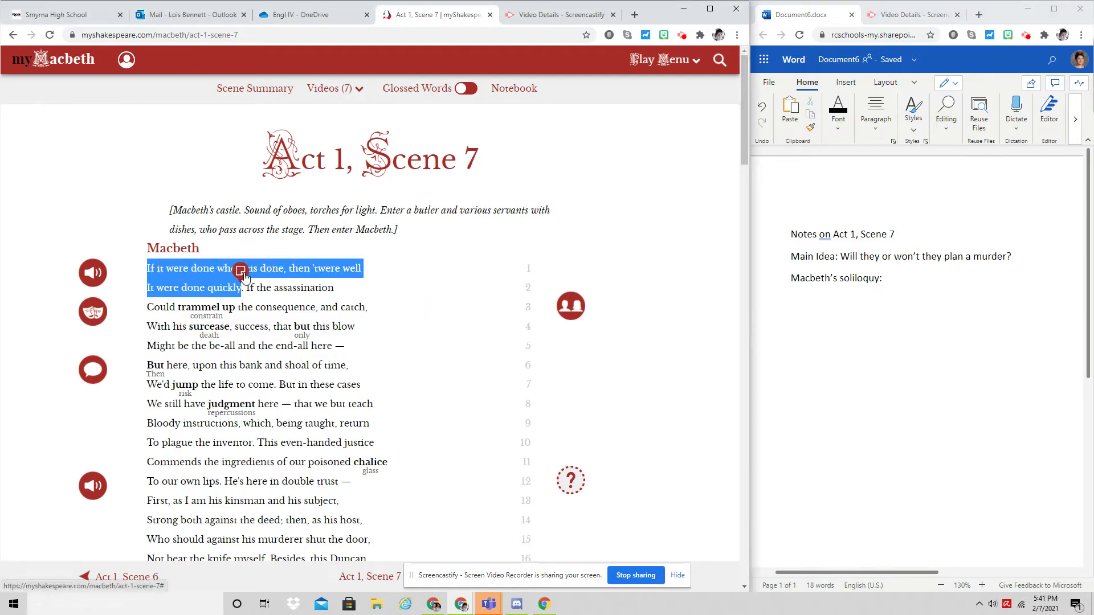
left_click(240, 272)
left_click(445, 336)
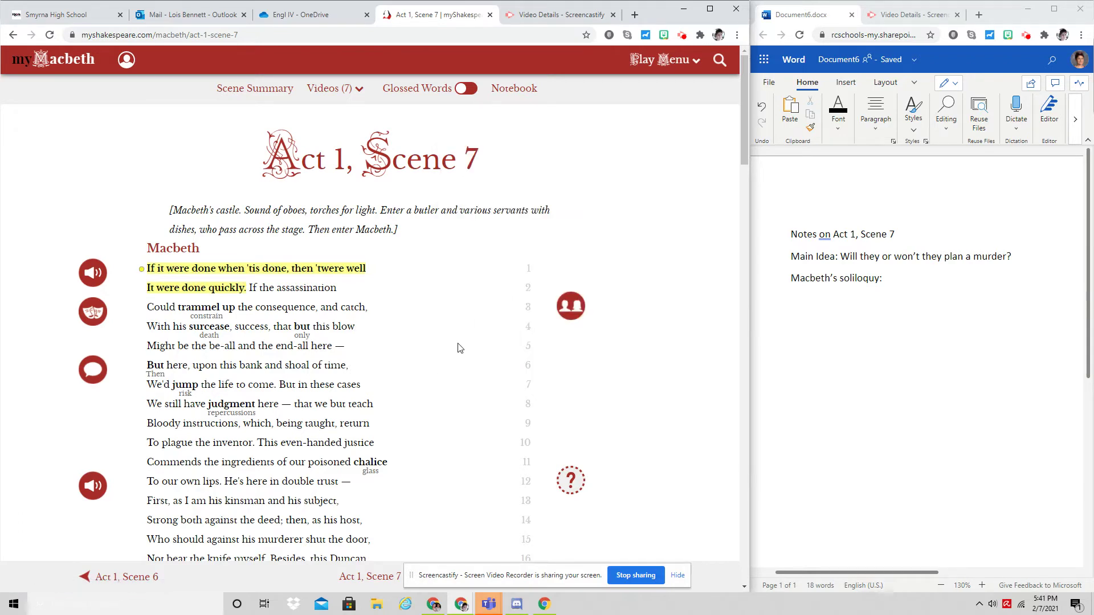
Highlight the word 'But' on line 6 in blue.
scroll(459, 347, "down", 2)
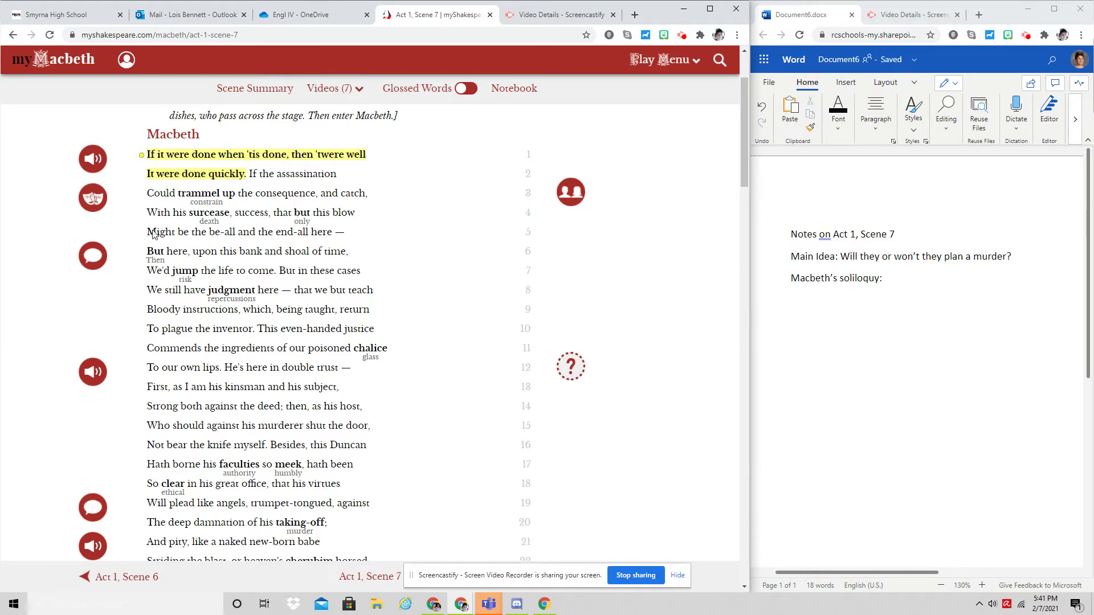
left_click_drag(159, 247, 167, 247)
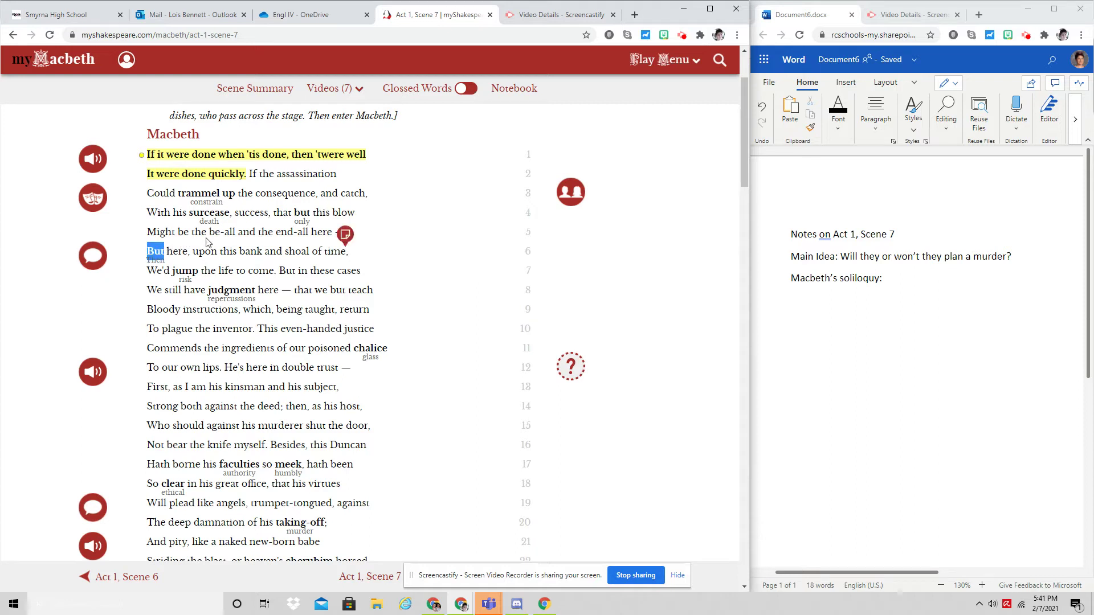
left_click(345, 234)
left_click(513, 151)
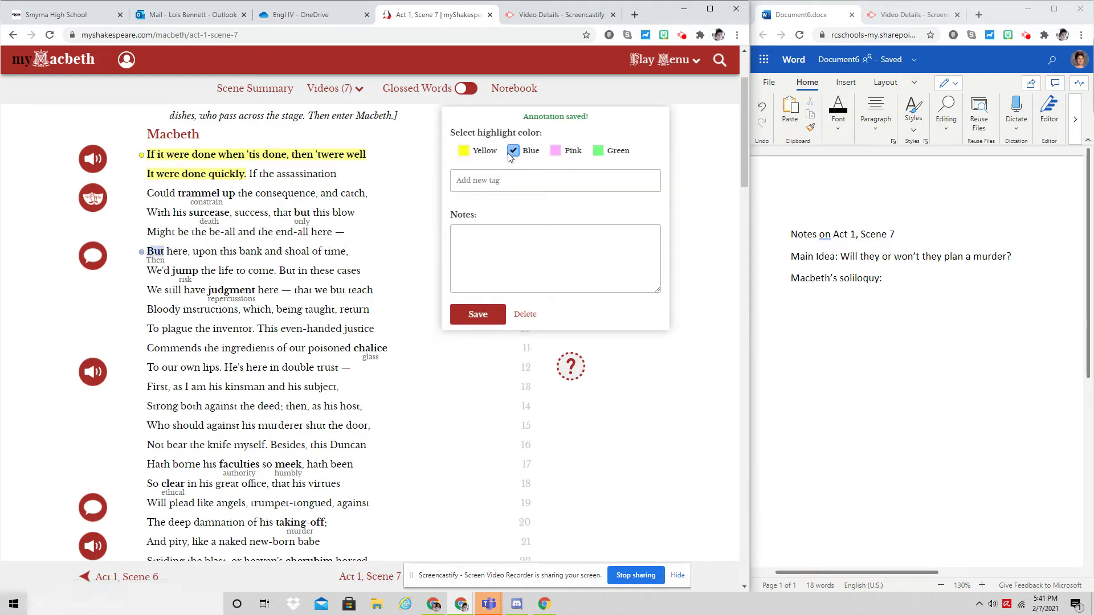
left_click(479, 325)
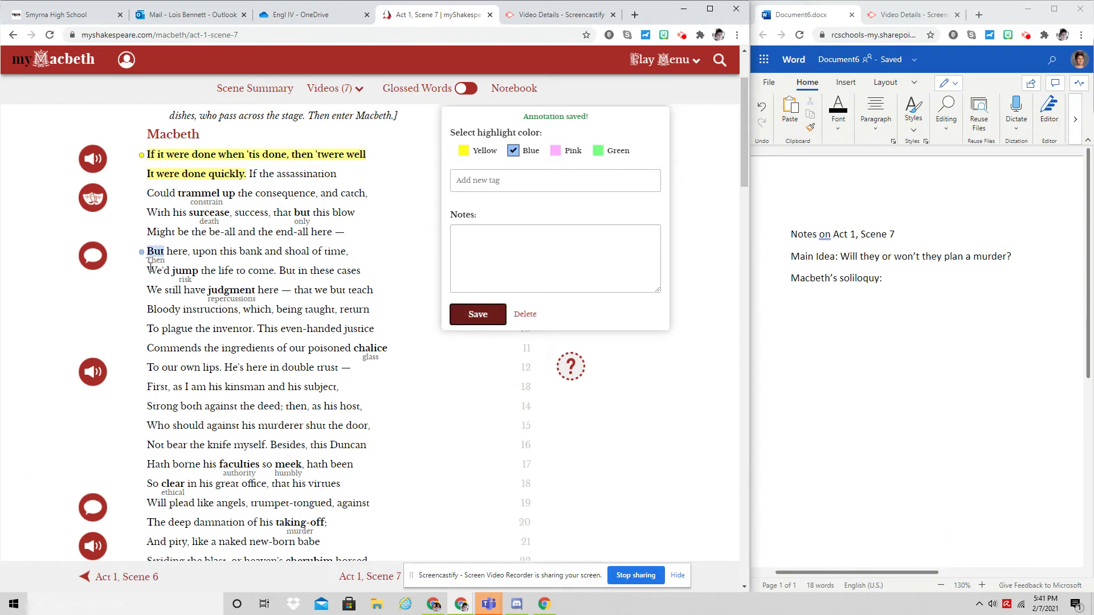
Highlight lines 7–10 in yellow, from 'But in these cases' through 'To plague the inventor'.
mouse_move(148, 267)
left_mouse_down()
mouse_move(299, 268)
mouse_move(274, 268)
mouse_move(291, 271)
mouse_move(280, 292)
left_mouse_up()
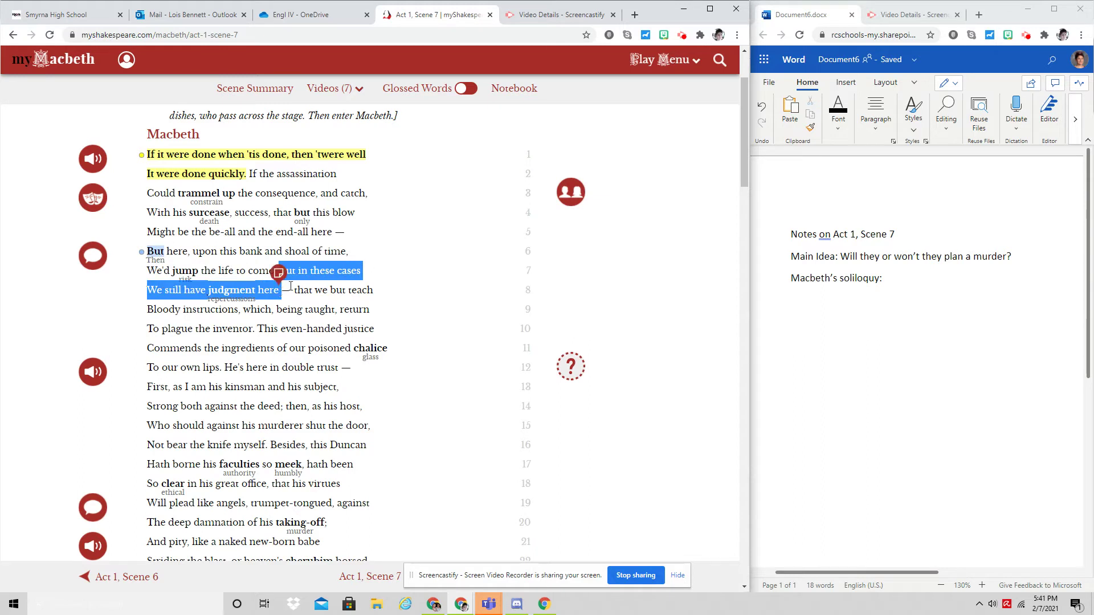
left_click(278, 272)
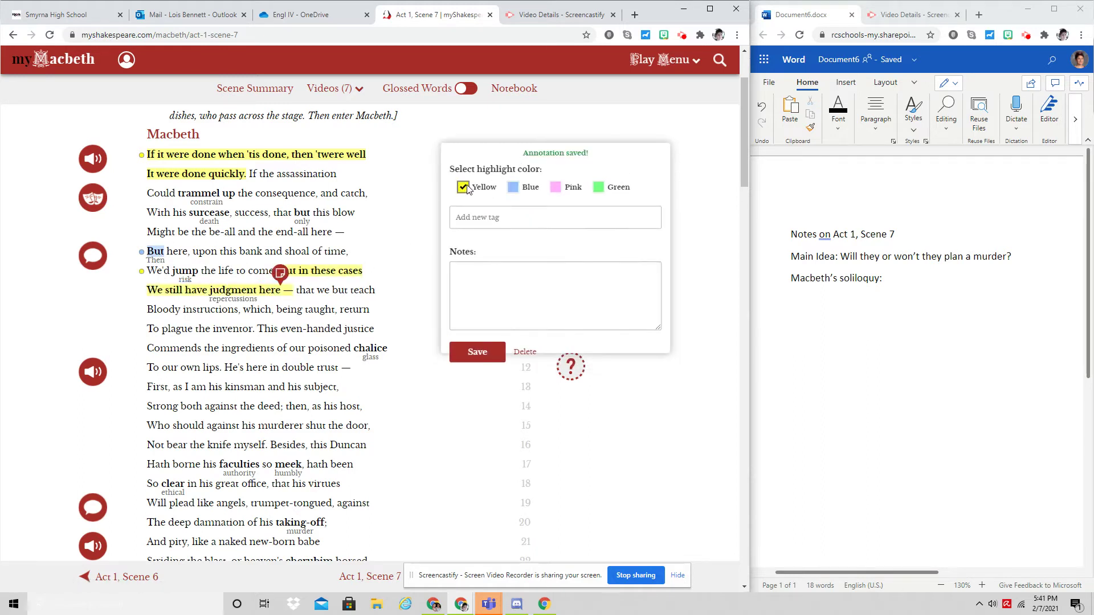
left_click(404, 279)
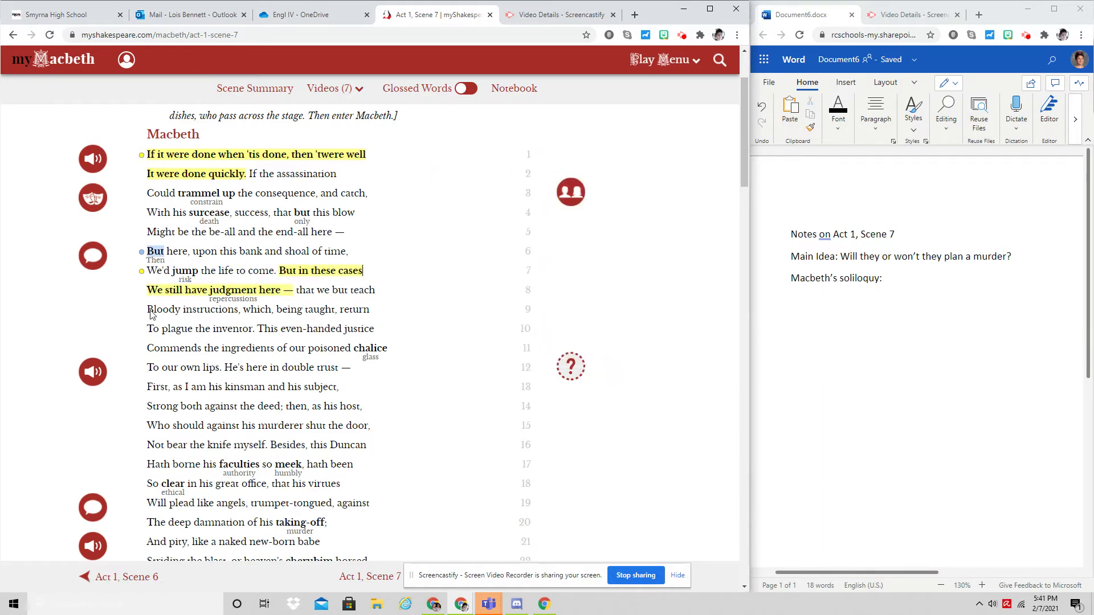
mouse_move(317, 289)
left_mouse_down()
mouse_move(359, 291)
mouse_move(255, 329)
left_mouse_up()
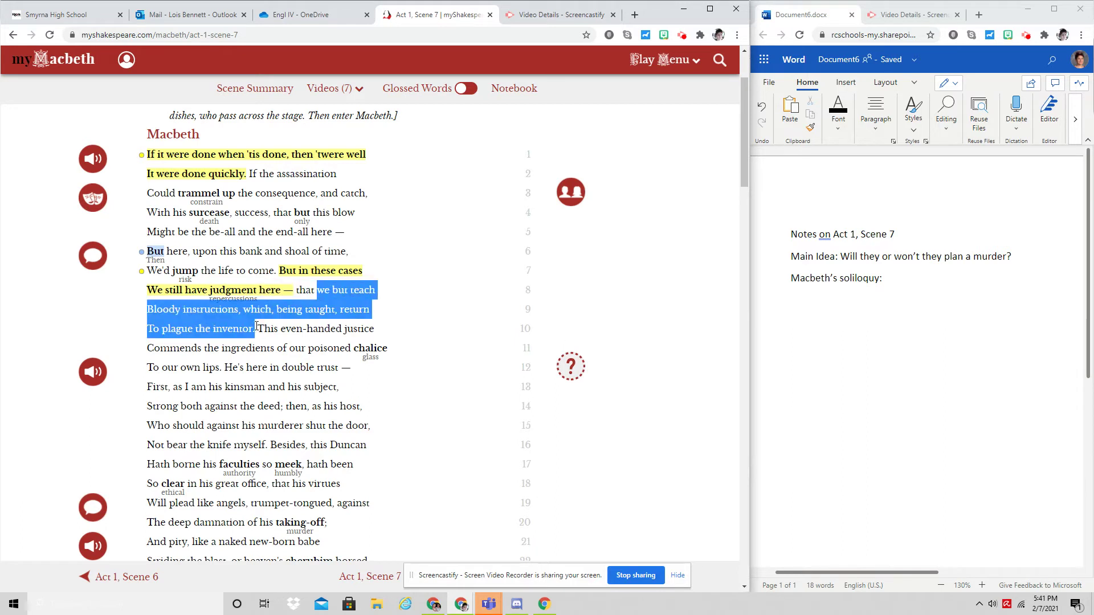
left_click(252, 311)
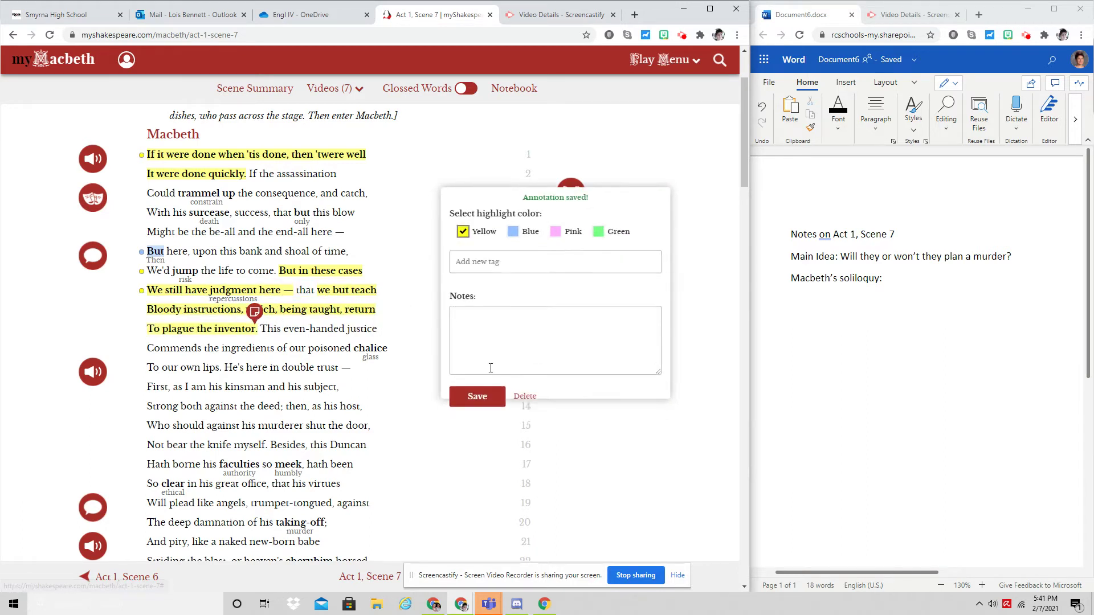
left_click(476, 396)
scroll(405, 374, "down", 2)
Highlight all of line 13 in blue.
scroll(413, 367, "down", 1)
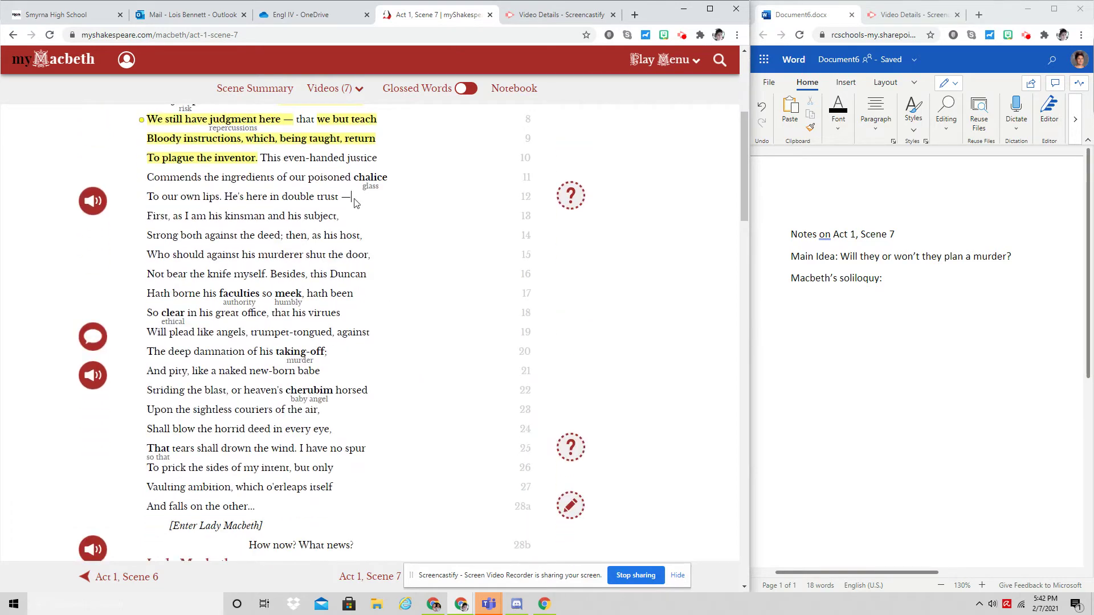
double_click(155, 216)
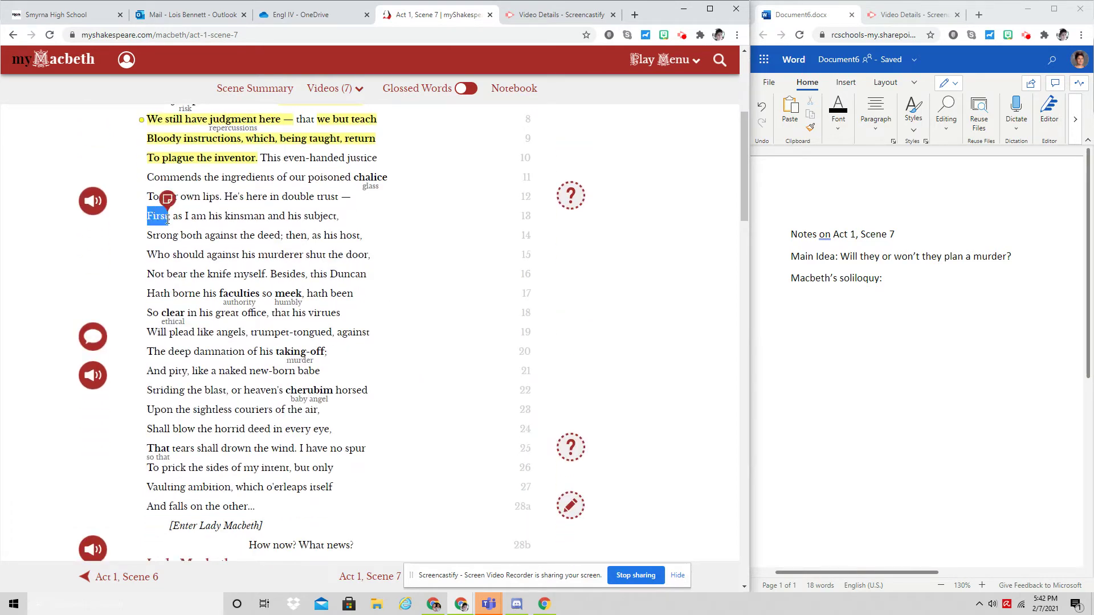
left_click_drag(147, 217, 359, 219)
left_click(339, 201)
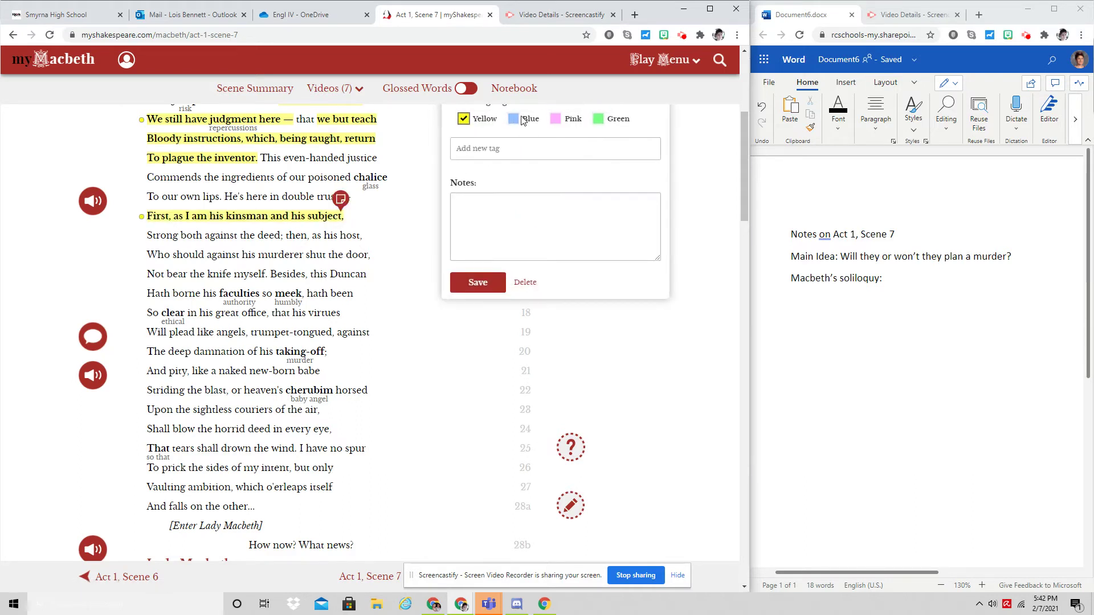
left_click(514, 119)
left_click(397, 289)
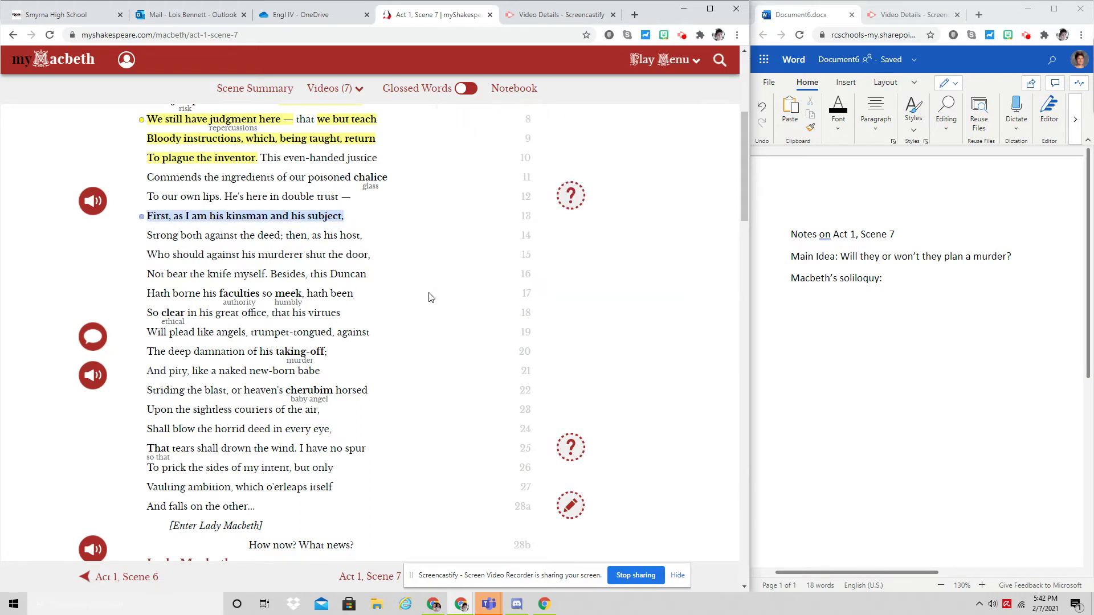
Highlight lines 14–16, starting at 'then, as his host', in yellow.
left_click_drag(314, 239, 356, 240)
left_click(287, 235, "shift")
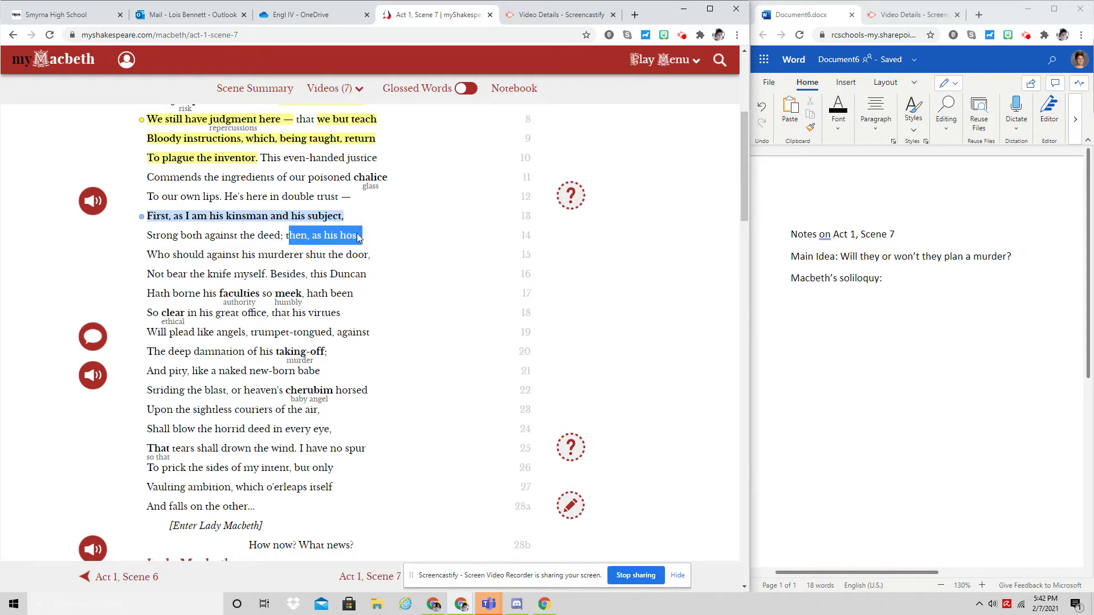
left_click(288, 235)
left_click_drag(288, 235, 268, 273)
left_click(264, 257)
left_click(460, 165)
left_click(457, 340)
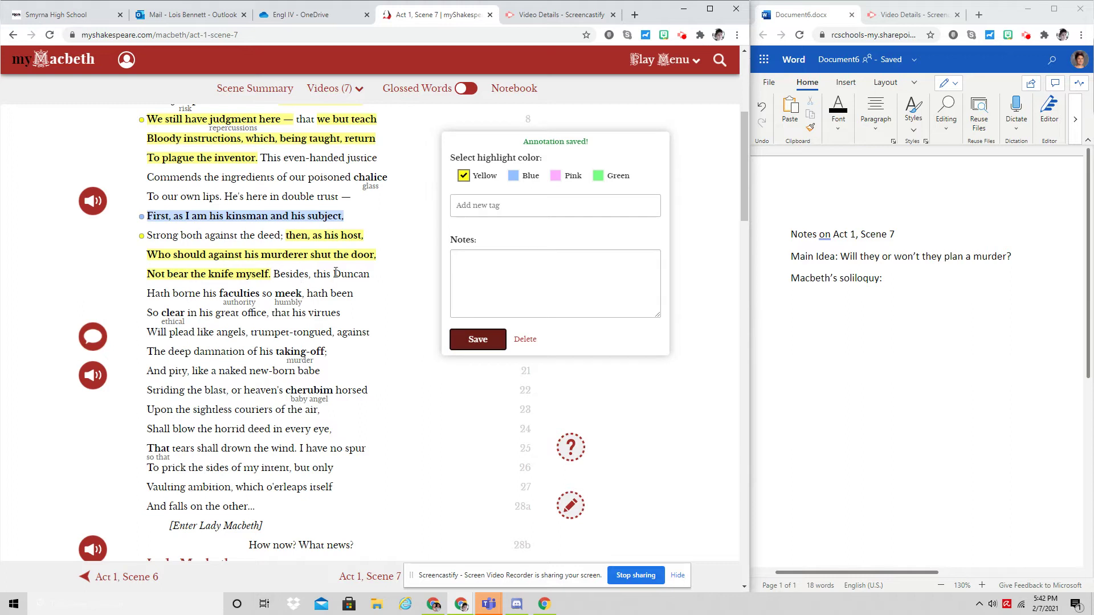
Highlight the words 'Duncan' and 'meek' in yellow.
left_click_drag(336, 272, 268, 308)
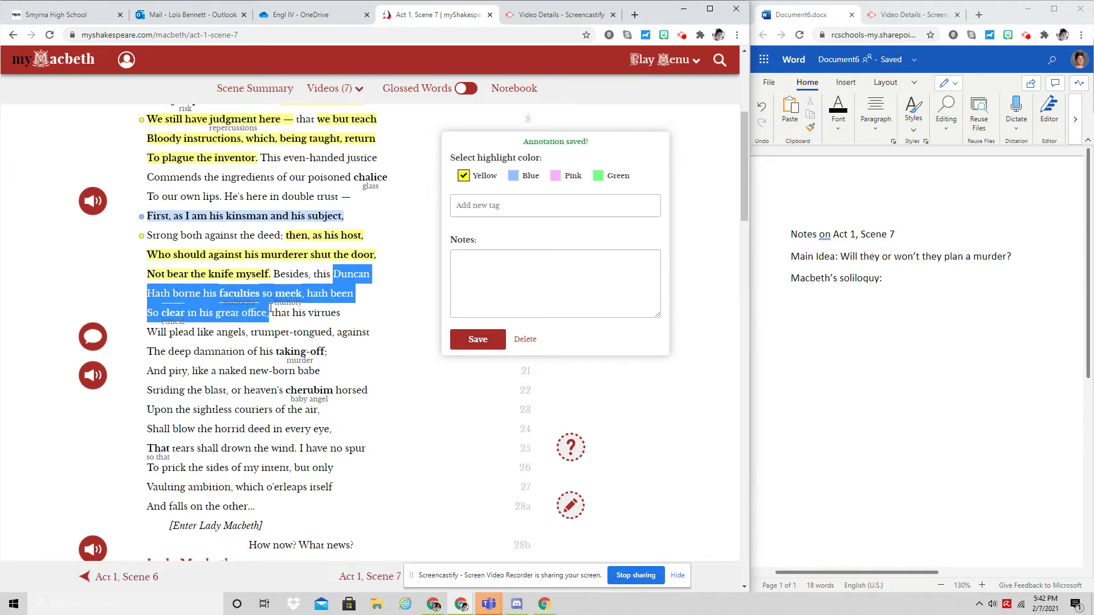
left_click(353, 279)
double_click(350, 274)
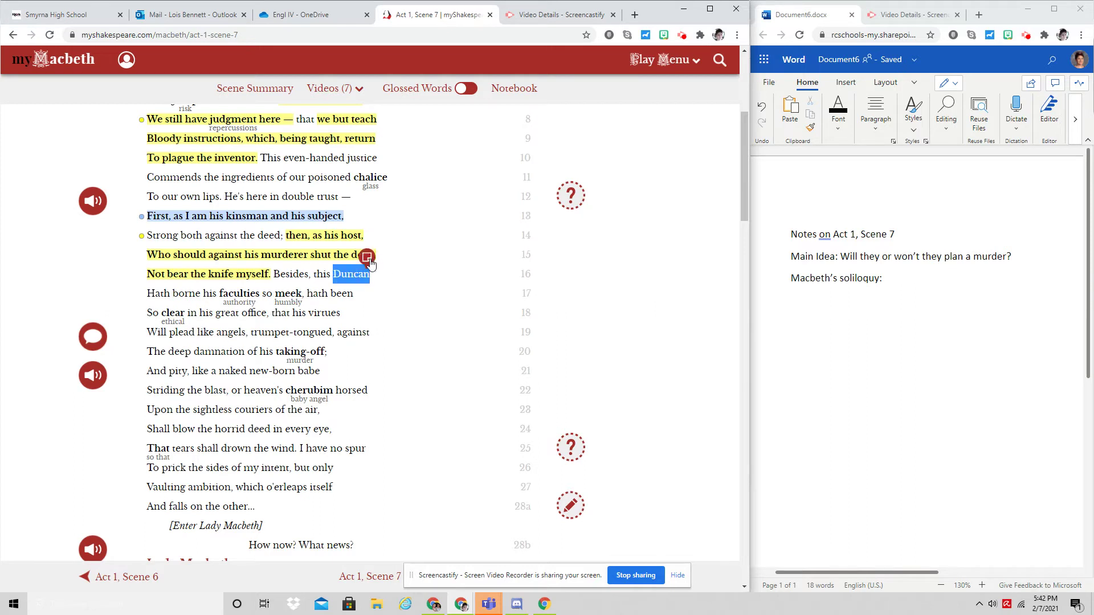
left_click(369, 259)
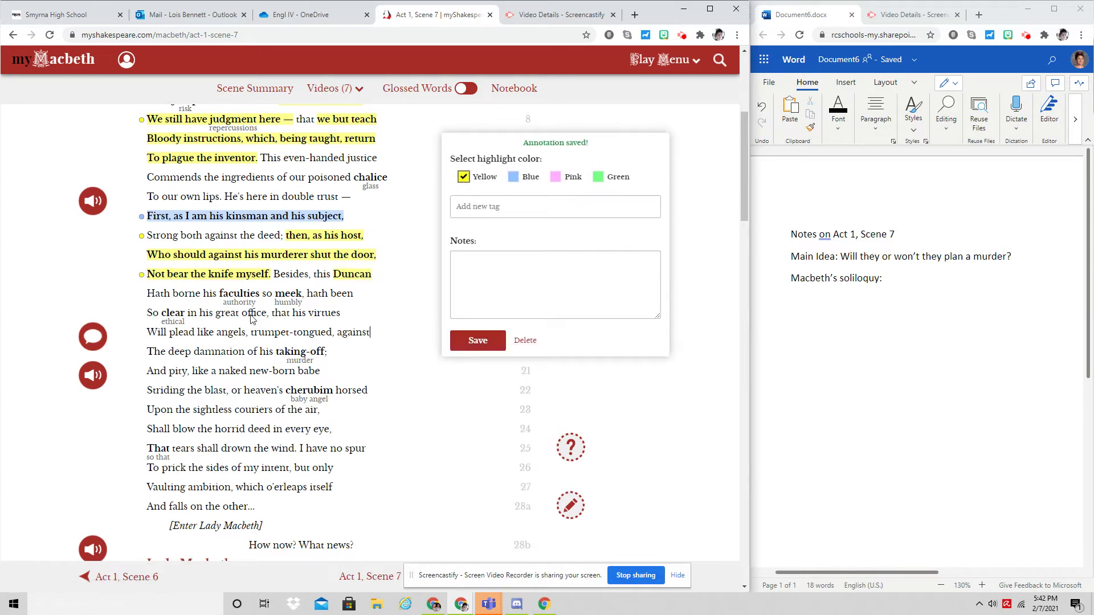
left_click(237, 317)
double_click(285, 292)
left_click(299, 277)
left_click(413, 321)
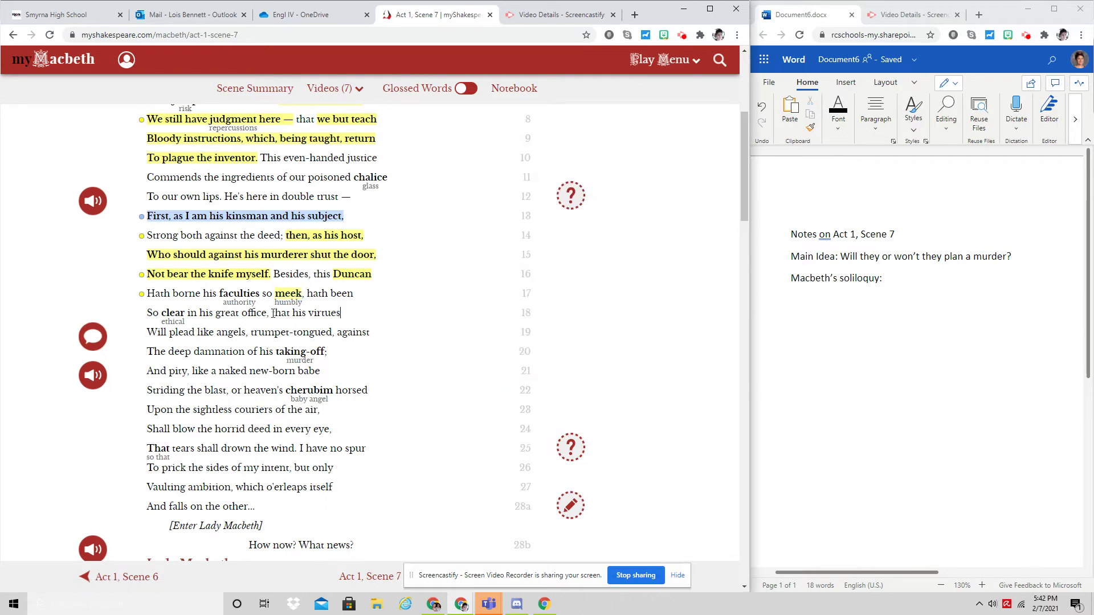
Highlight the words 'clear' and 'virtues' in yellow.
double_click(177, 311)
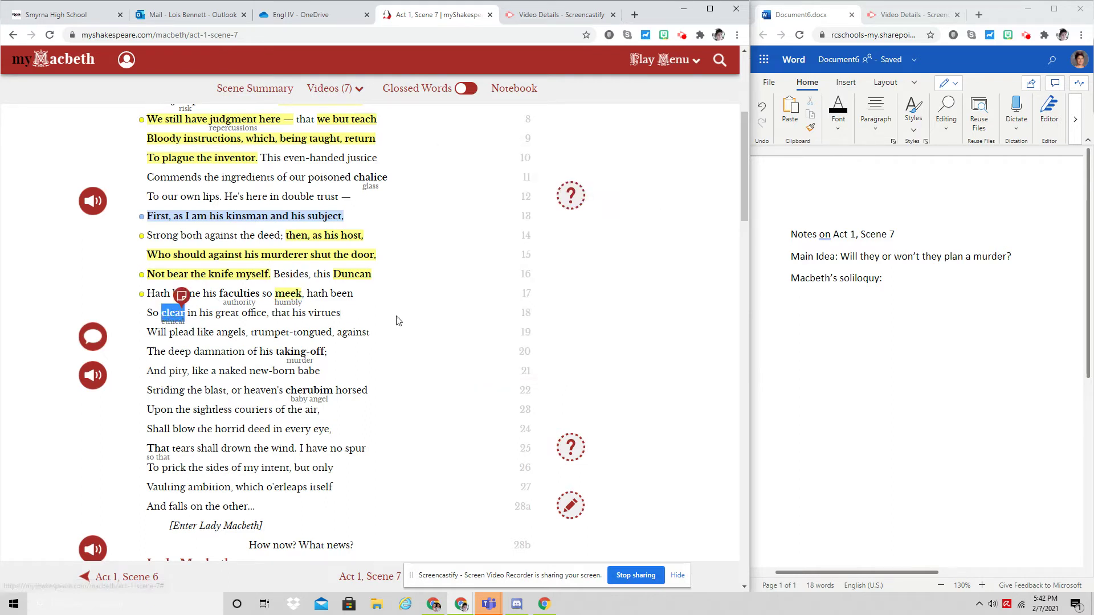
left_click(178, 313)
double_click(174, 311)
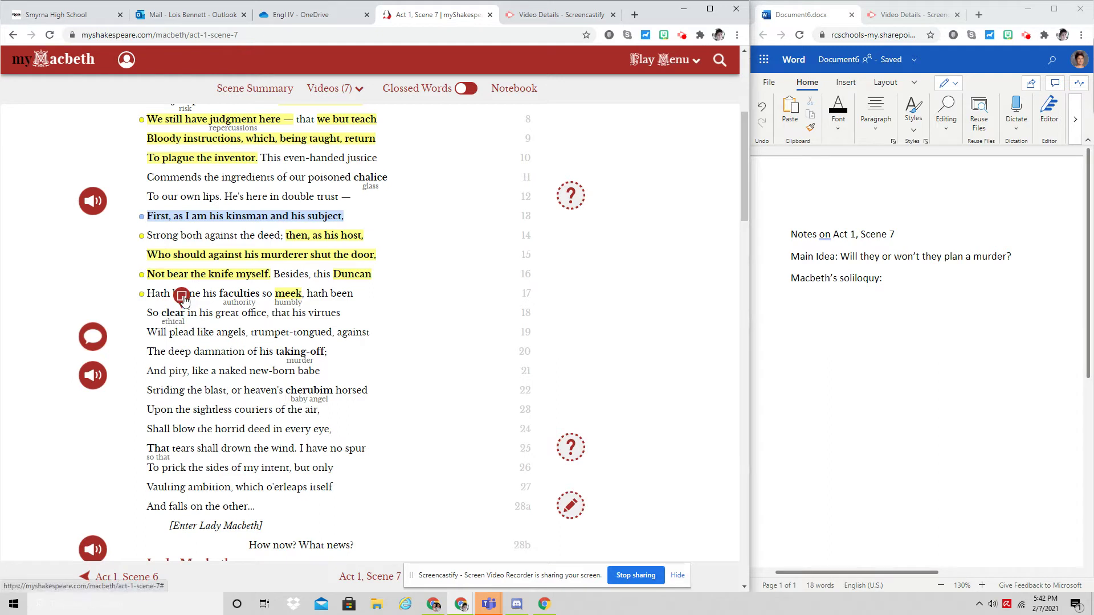
left_click(181, 295)
left_click(399, 321)
double_click(330, 313)
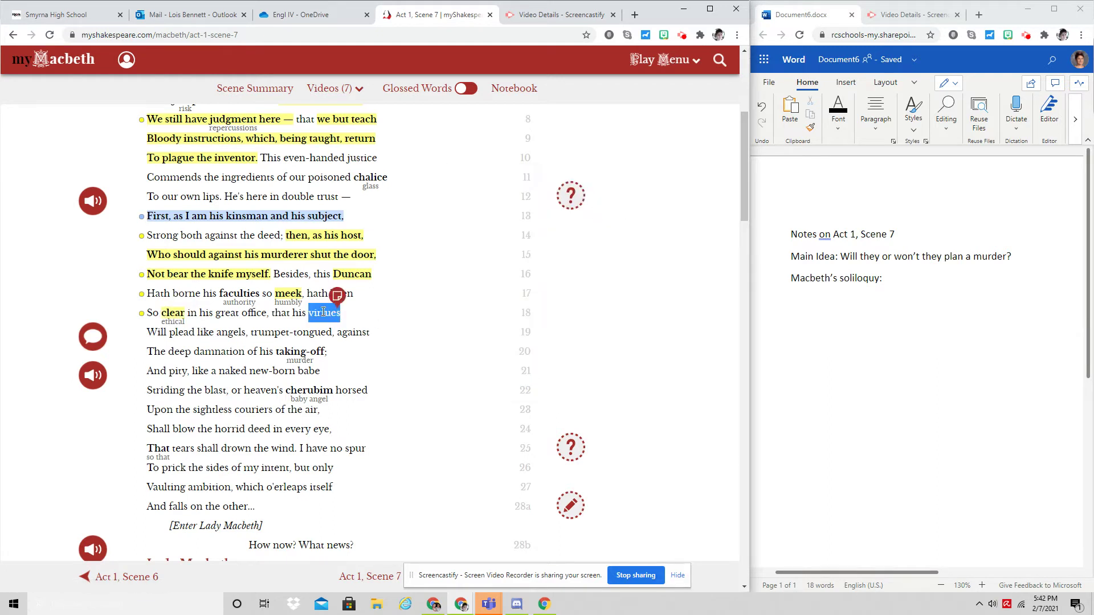
left_click(337, 295)
left_click(401, 320)
Highlight 'tears shall drown the wind' in yellow.
scroll(419, 342, "down", 2)
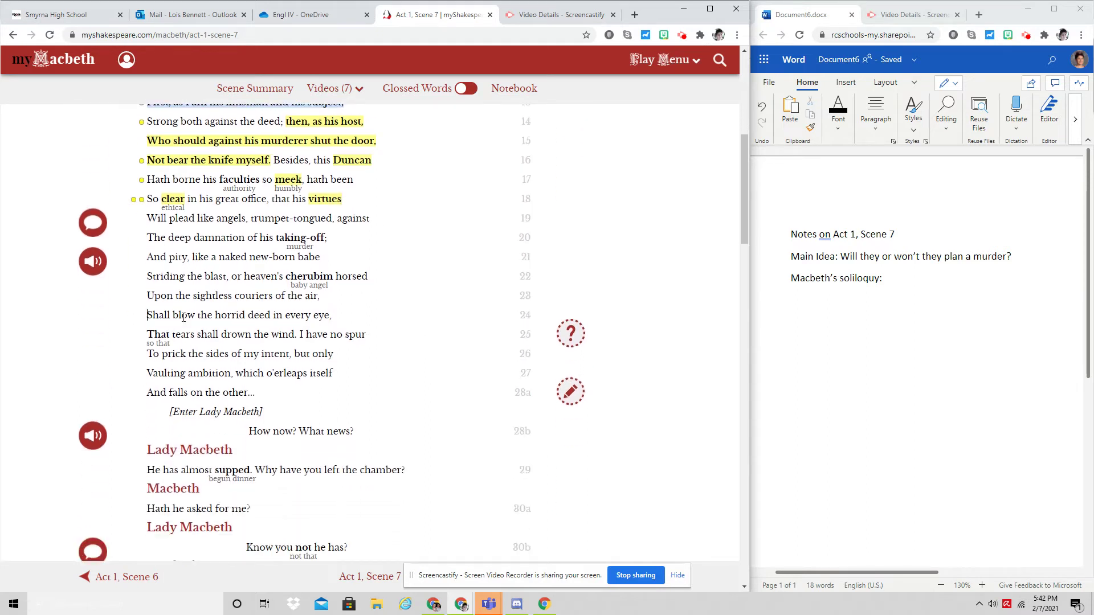
mouse_move(147, 315)
left_mouse_down()
mouse_move(354, 319)
mouse_move(298, 330)
left_mouse_up()
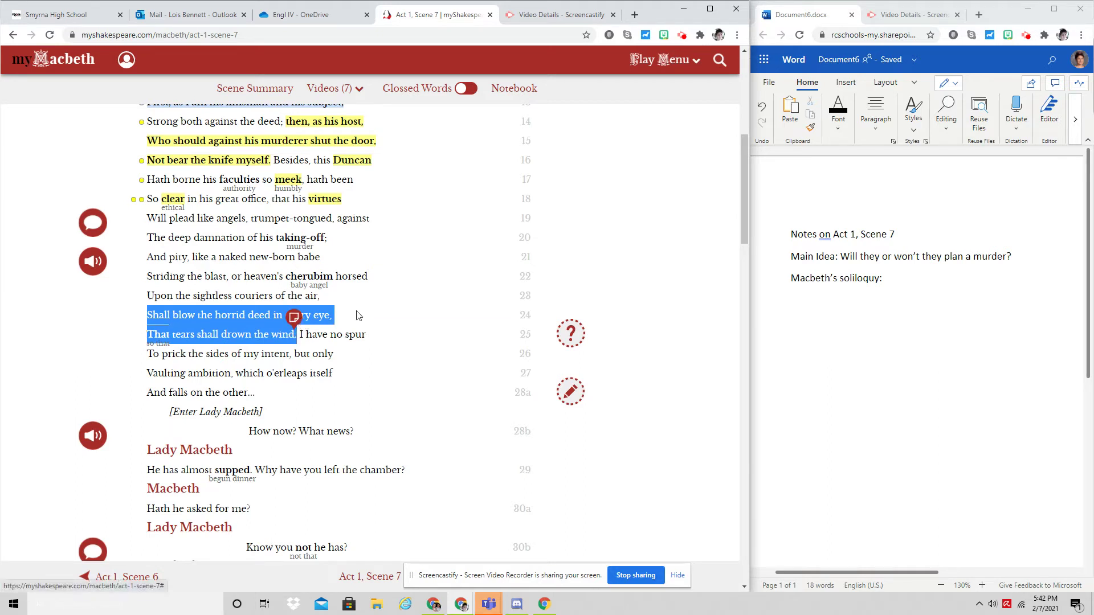
left_click(152, 339)
left_click_drag(176, 335, 295, 331)
left_click(294, 318)
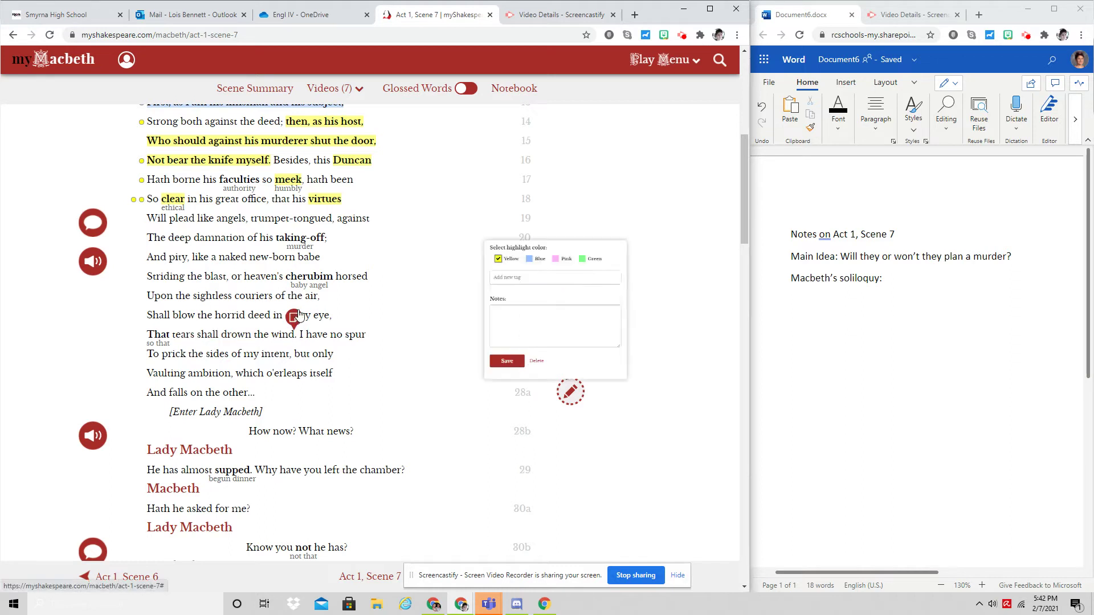
left_click(311, 335)
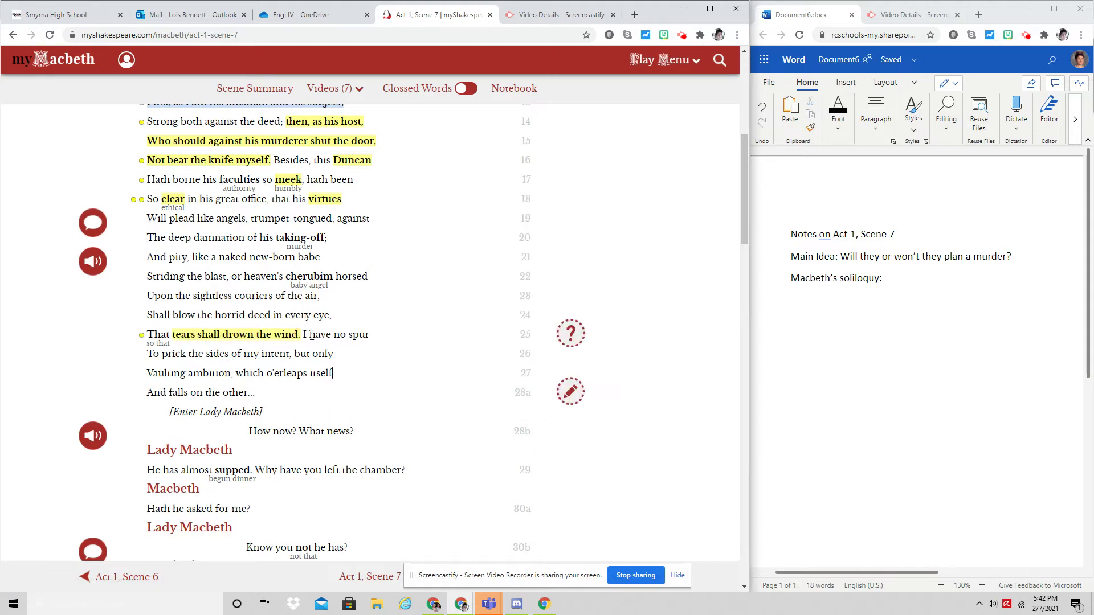
Highlight lines 25–27, 'I have no spur' through 'Vaulting ambition,', in blue.
left_click_drag(303, 335, 231, 373)
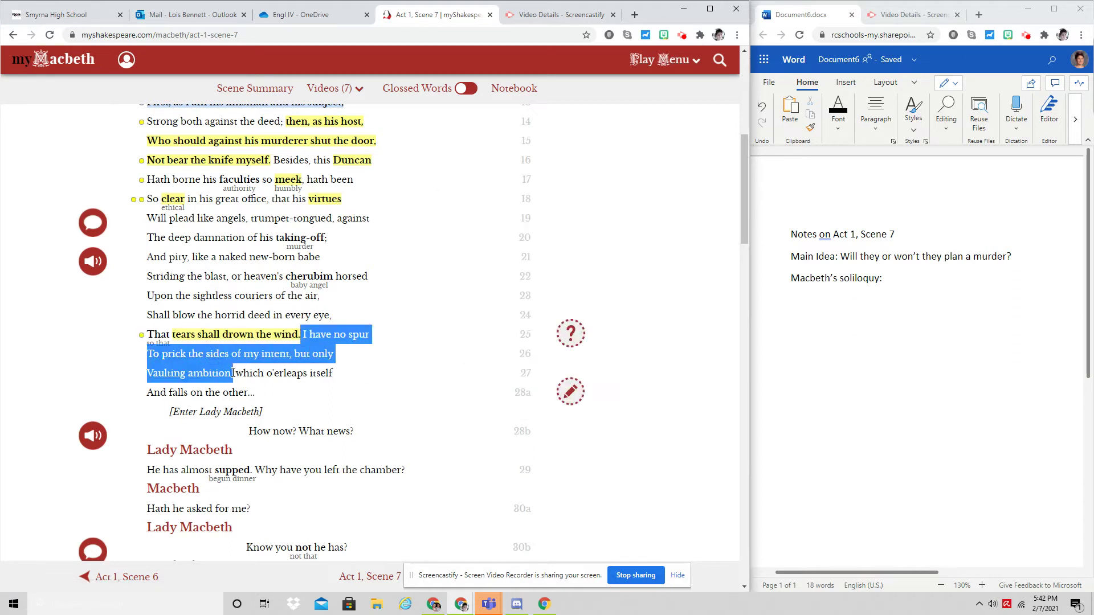
left_click(242, 355)
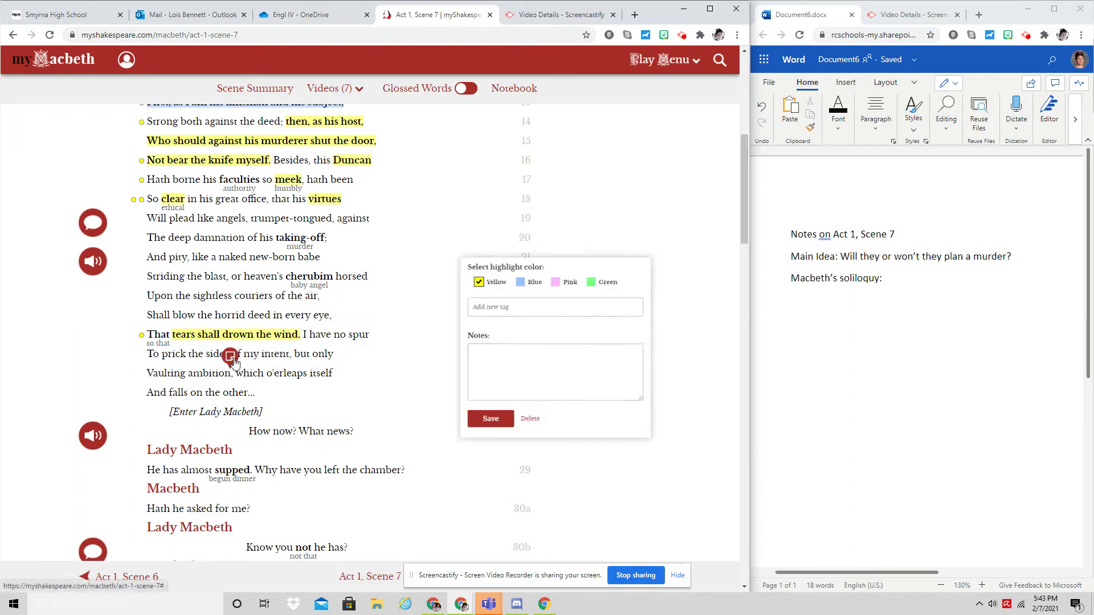
left_click(513, 276)
left_click(484, 436)
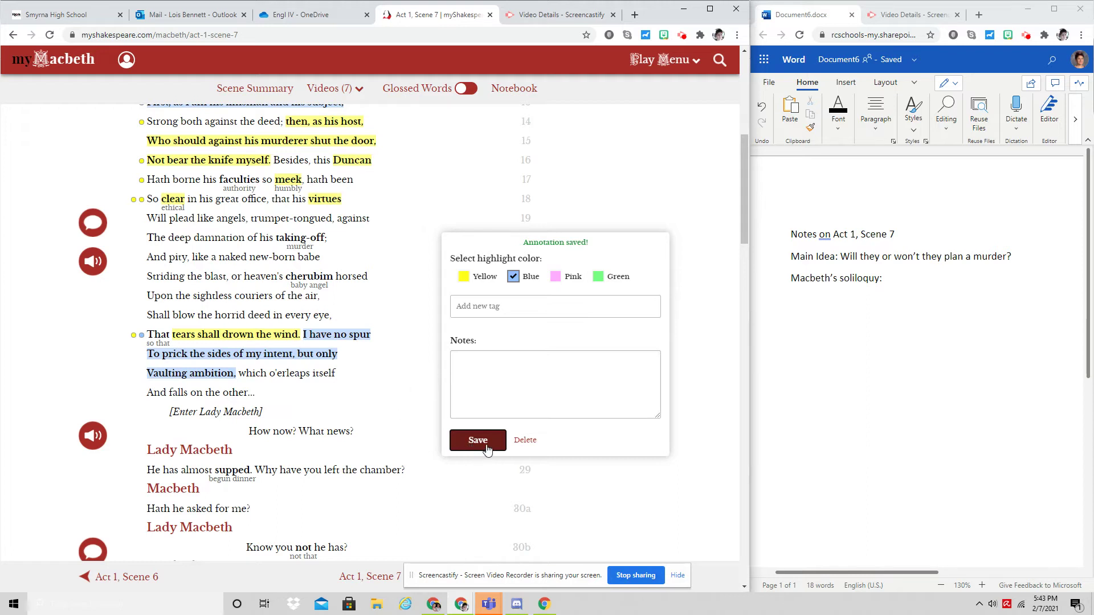
Return to the top of Act 1 Scene 7 and widen the Word notes pane beside the play.
left_click(402, 404)
scroll(403, 404, "up", 6)
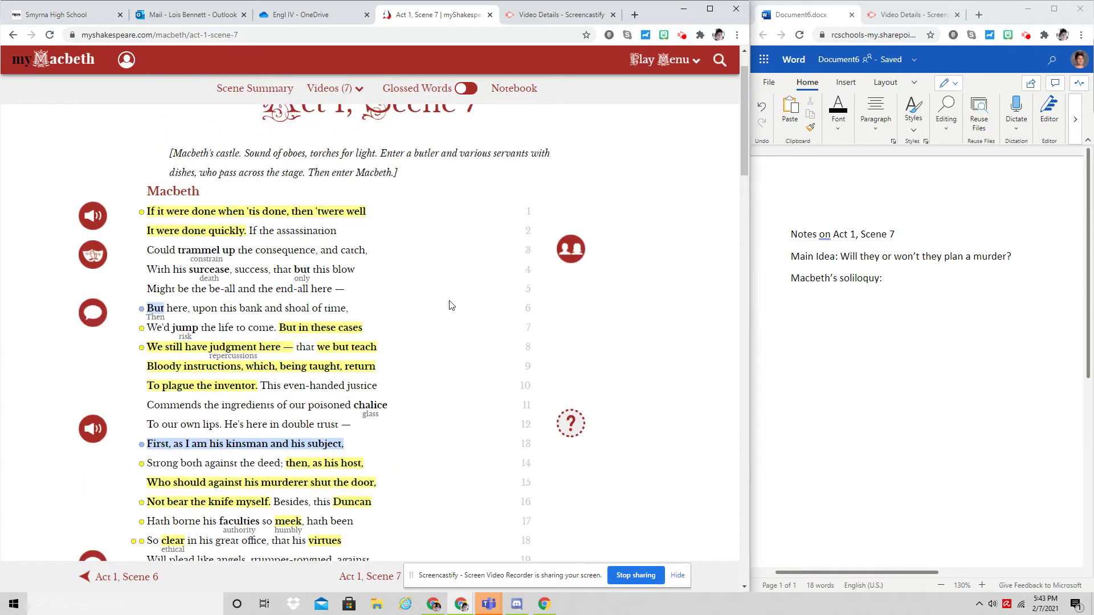
left_click(802, 306)
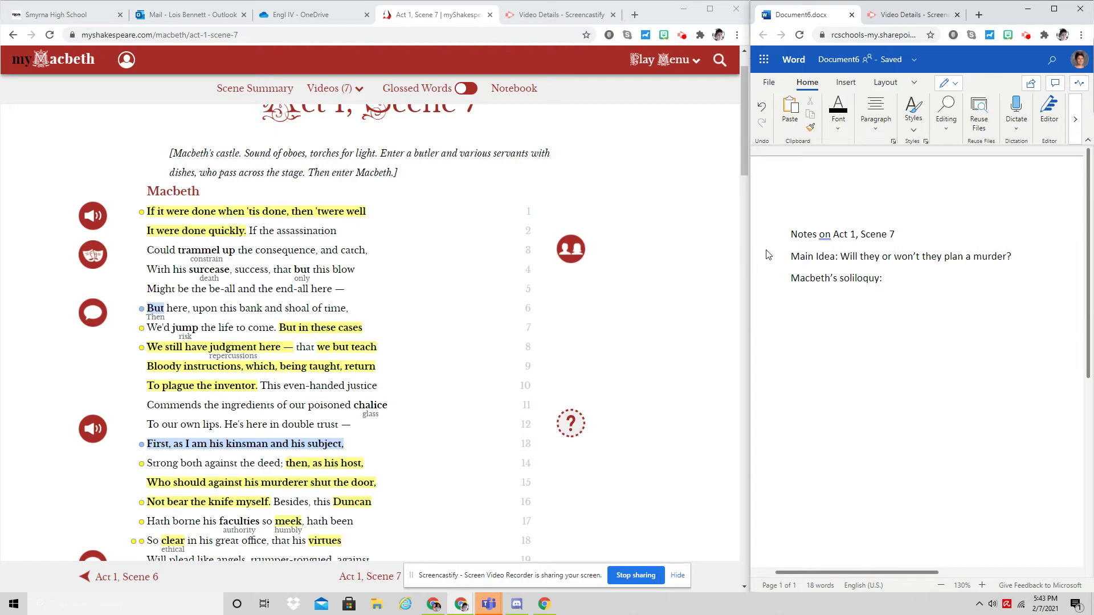
left_click_drag(748, 264, 436, 250)
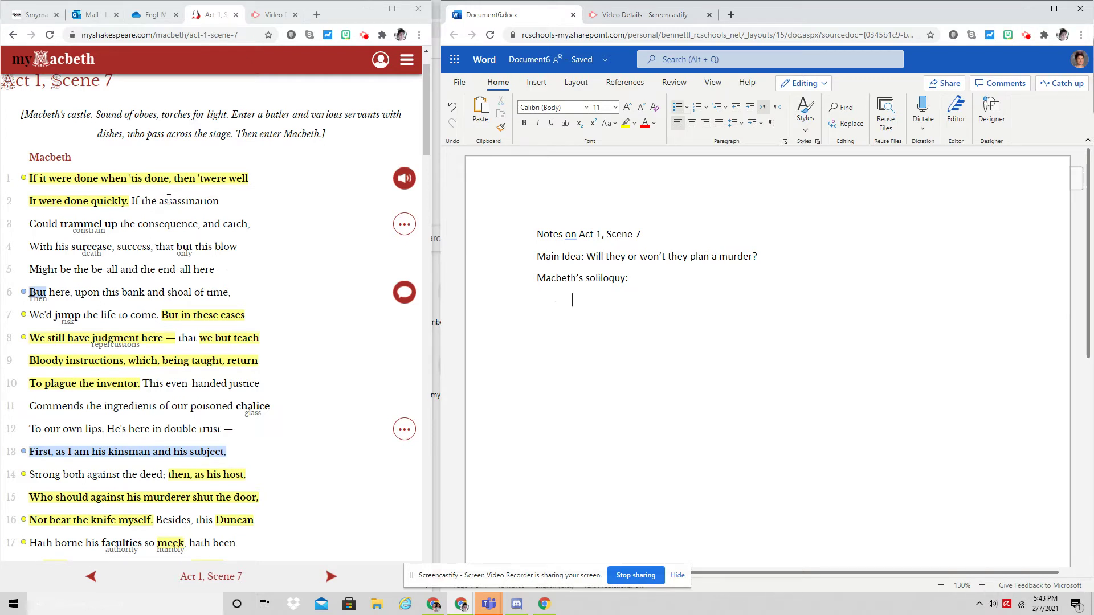
Add the bullet 'Plus side - if it could be all over with ONE act it would be worth here'.
left_click_drag(72, 269, 217, 272)
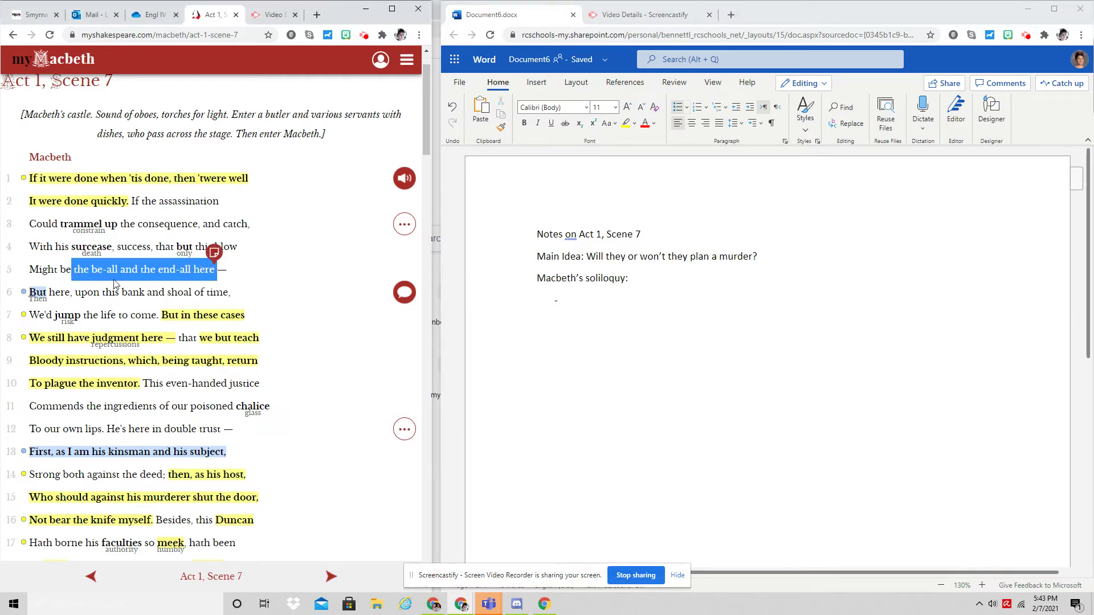
left_click(586, 308)
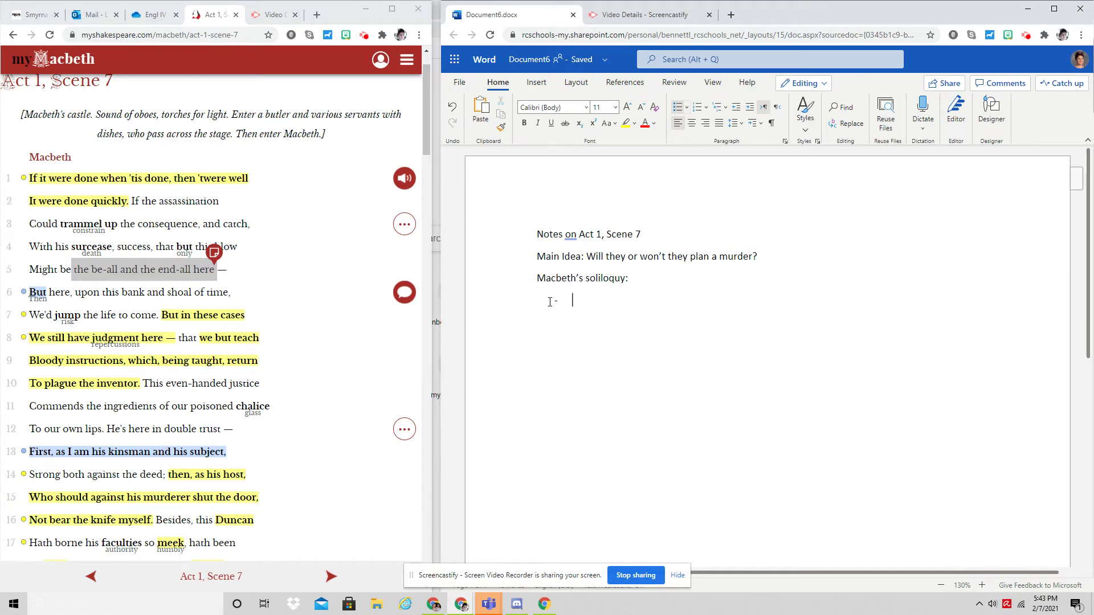
type("Plus side - if it could be all ove")
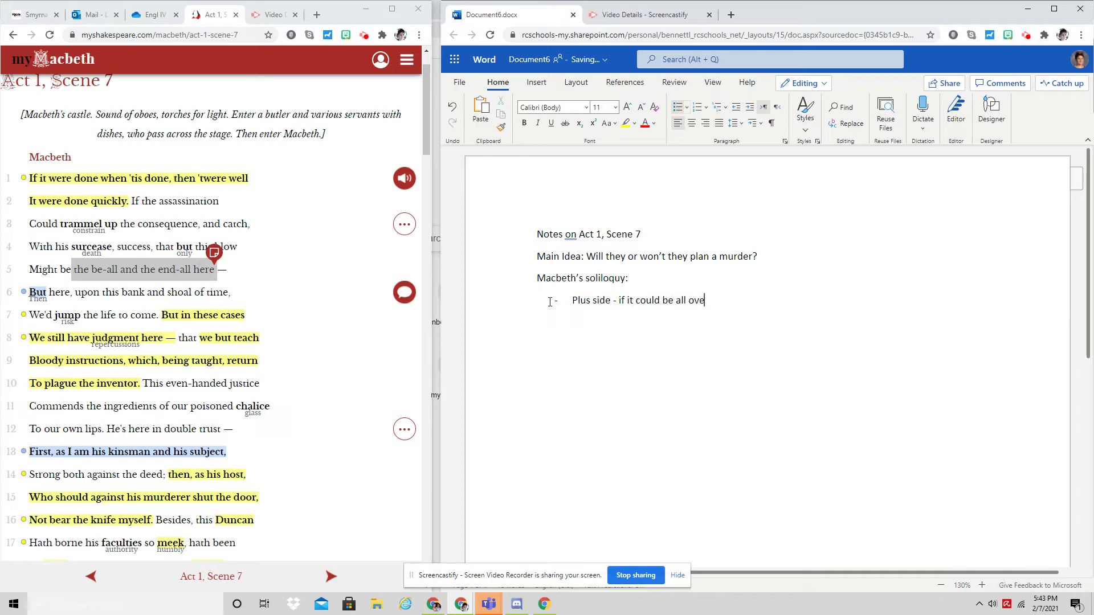
type("rwith and successful with O")
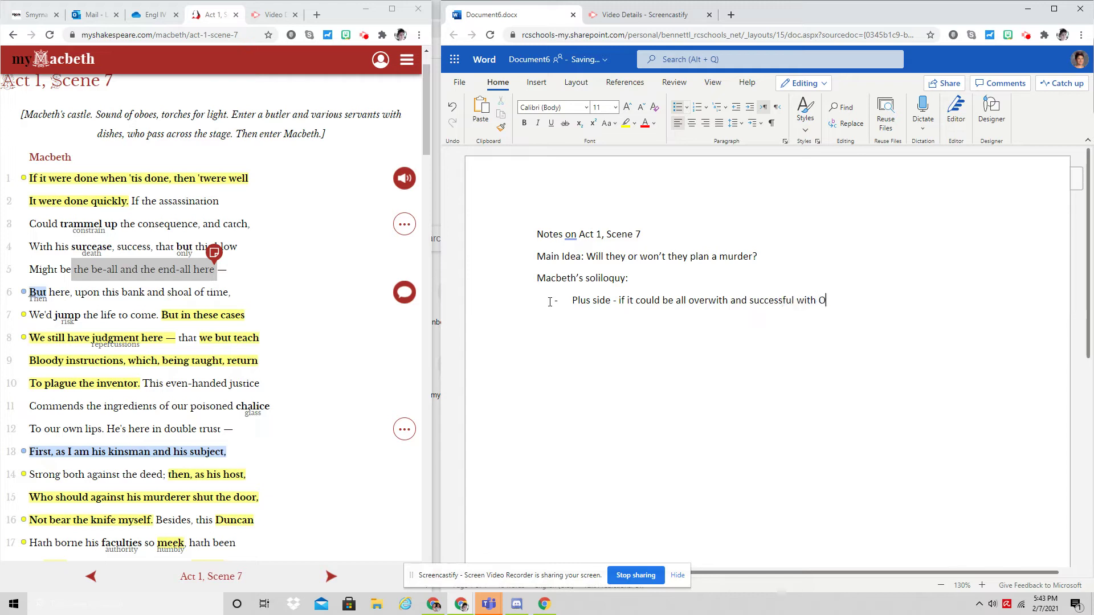
type("NE act it would be worth doing")
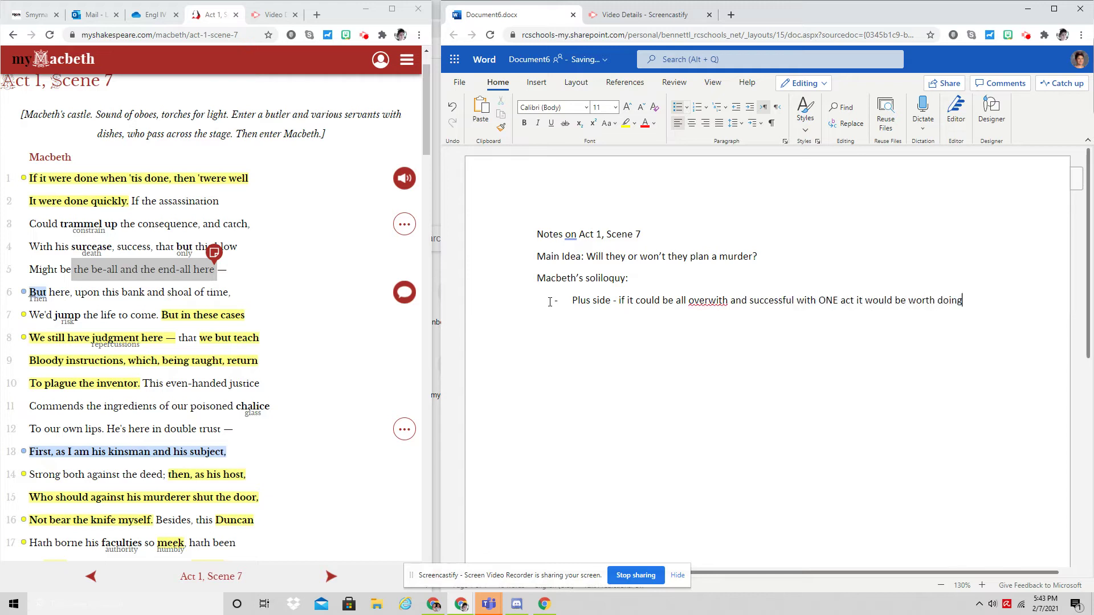
type(". ")
type("BUT -")
type("here")
Finish the BUT afterlife bullet and add the ALSO karma bullet: throne taken in blood, lost in blood.
key("BackSpace")
key("BackSpace")
key("BackSpace")
key("BackSpace")
type("action ")
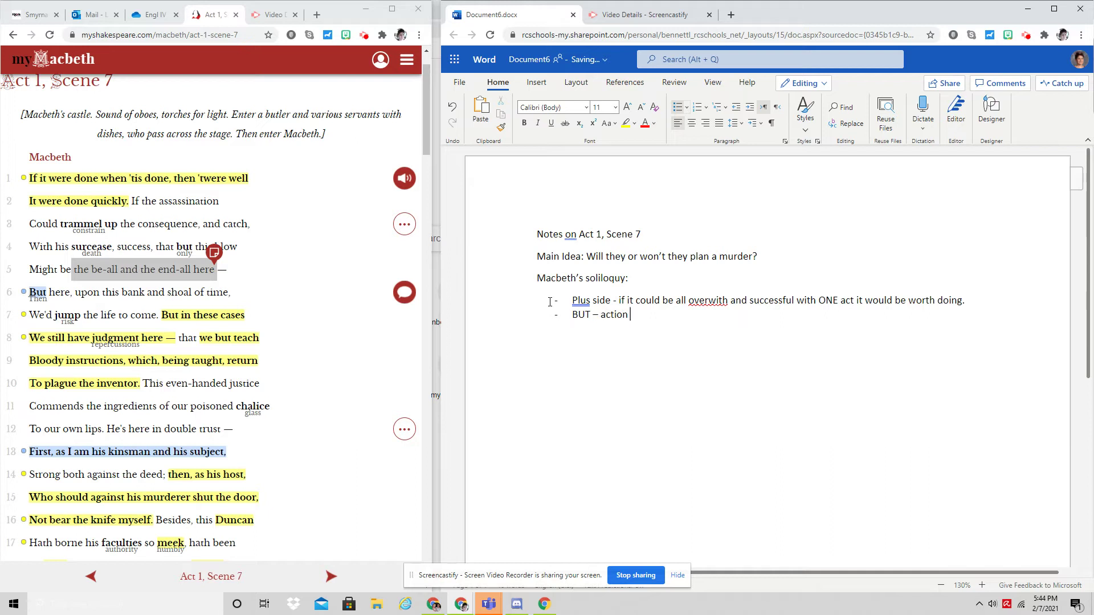
type("s here on earth affect our after")
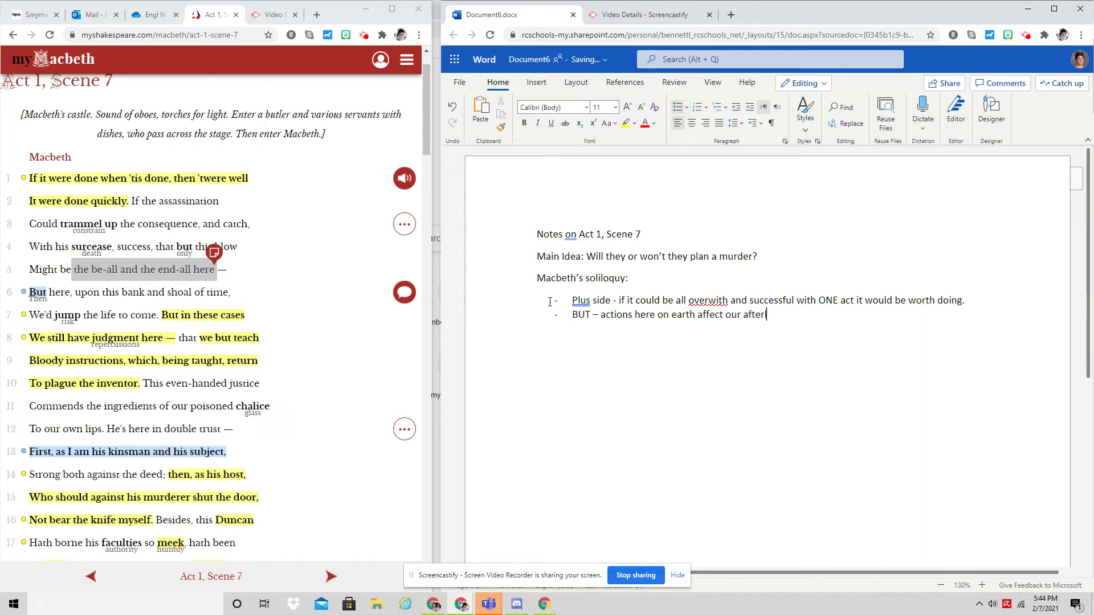
type("life")
type("ALSO")
type(" - \"")
type(" teach")
key("BackSpace")
key("BackSpace")
key("BackSpace")
key("BackSpace")
key("BackSpace")
key("BackSpace")
type("bloody instructions” return to “plague the inventor” ")
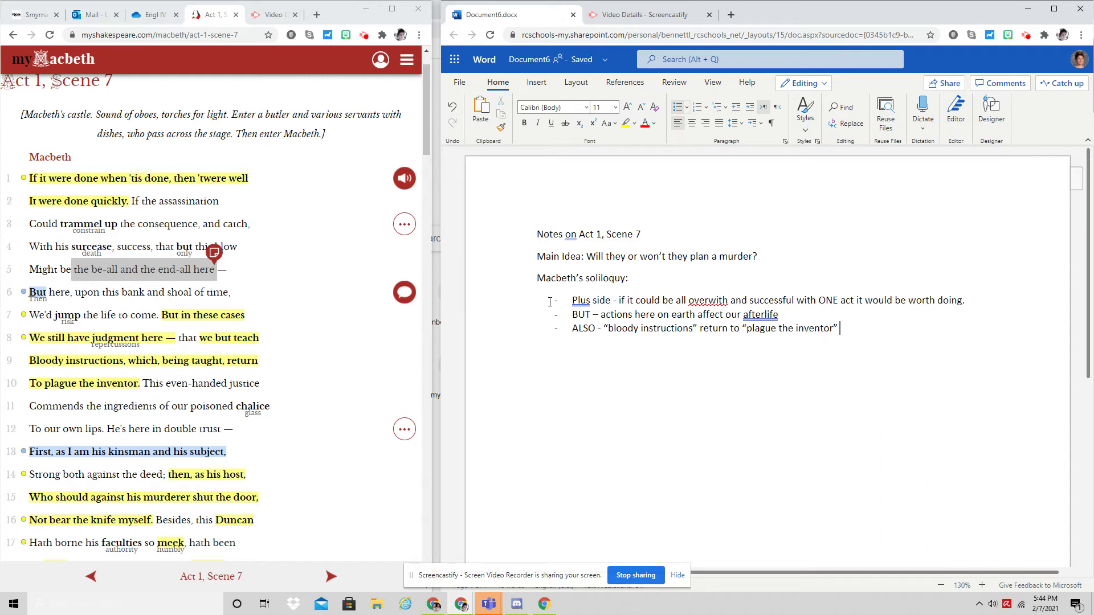
type("- karma - ")
type("what goes areoun")
key("BackSpace")
key("BackSpace")
key("BackSpace")
key("BackSpace")
type("ound comes")
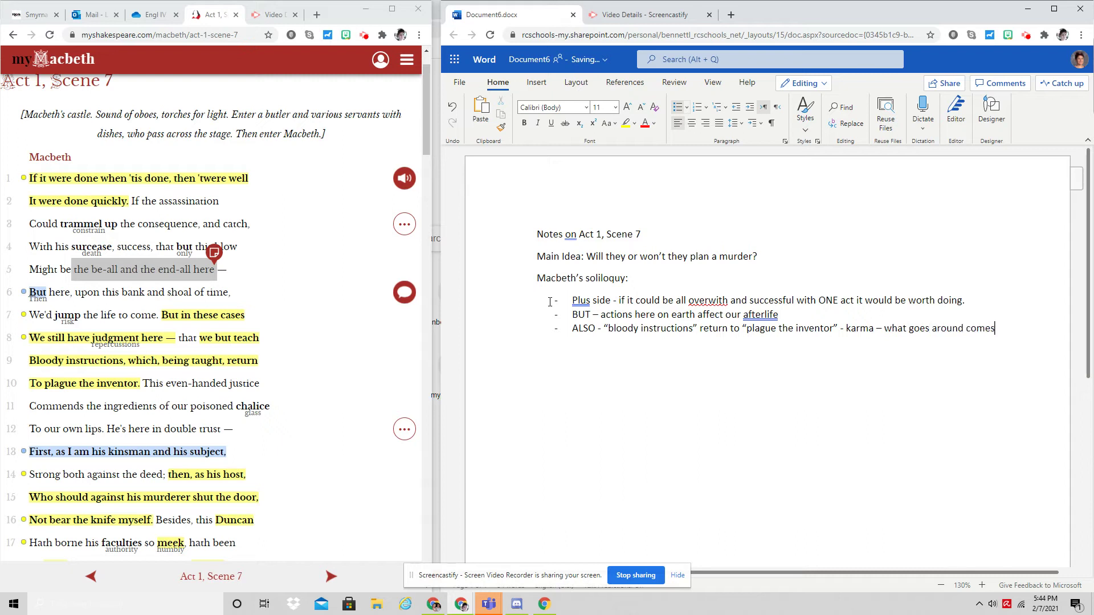
type(" around. If he gets the throne in blood, it might be take")
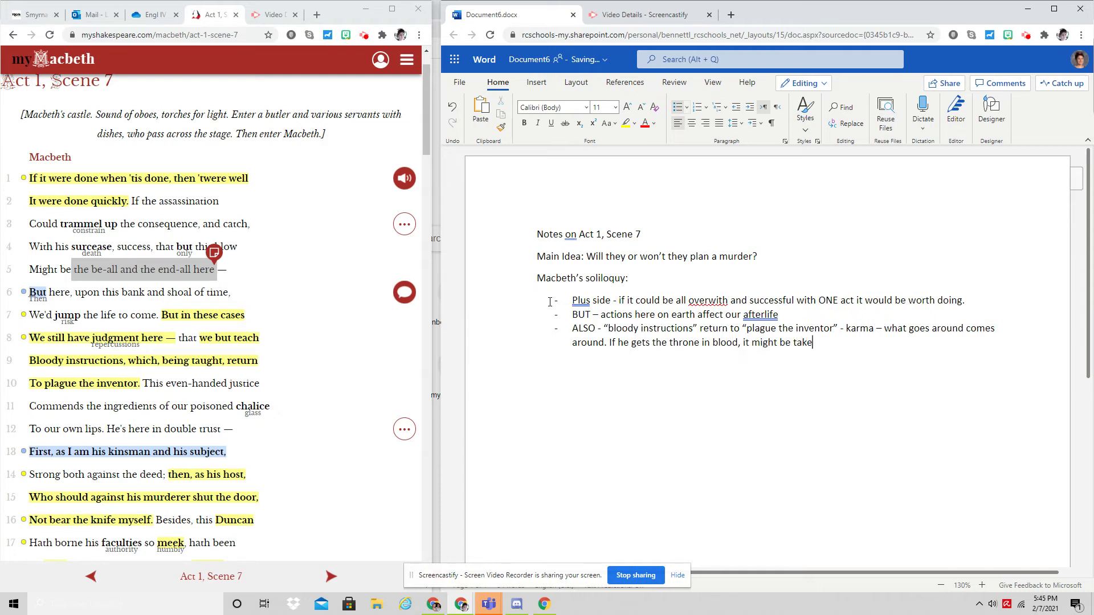
type("n from him in bllod")
key("BackSpace")
key("BackSpace")
key("BackSpace")
key("BackSpace")
type("lood")
key("Return")
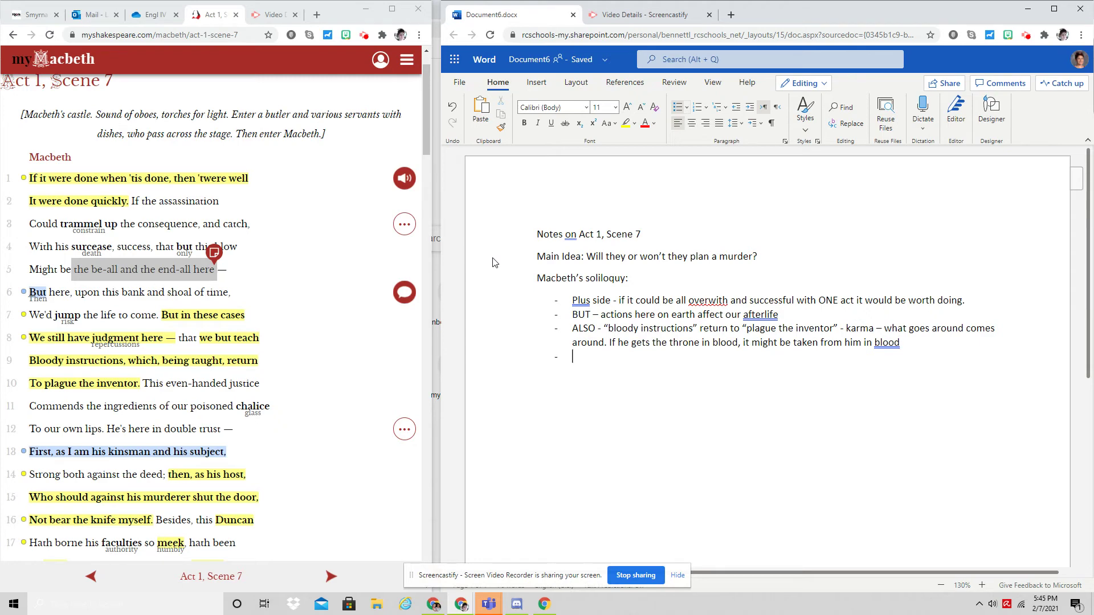
Add 'First - I owe him loyalty, as his host I should protect' and begin 'Duncan is an ethical'.
scroll(224, 306, "down", 3)
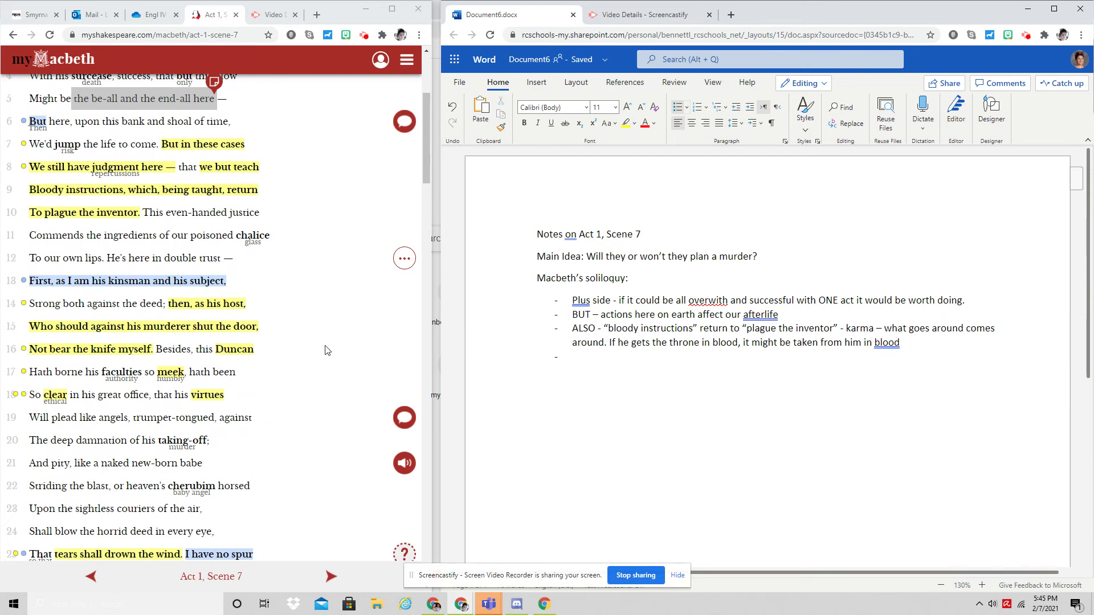
type("First - I owe him loyalty, as his host I should por")
key("BackSpace")
key("BackSpace")
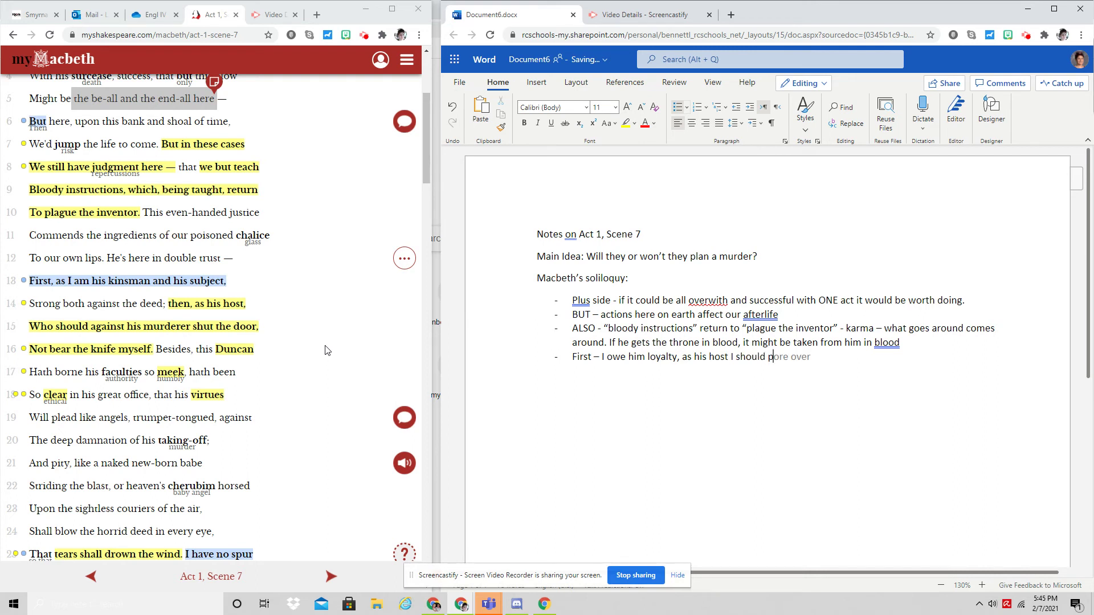
type("rotect")
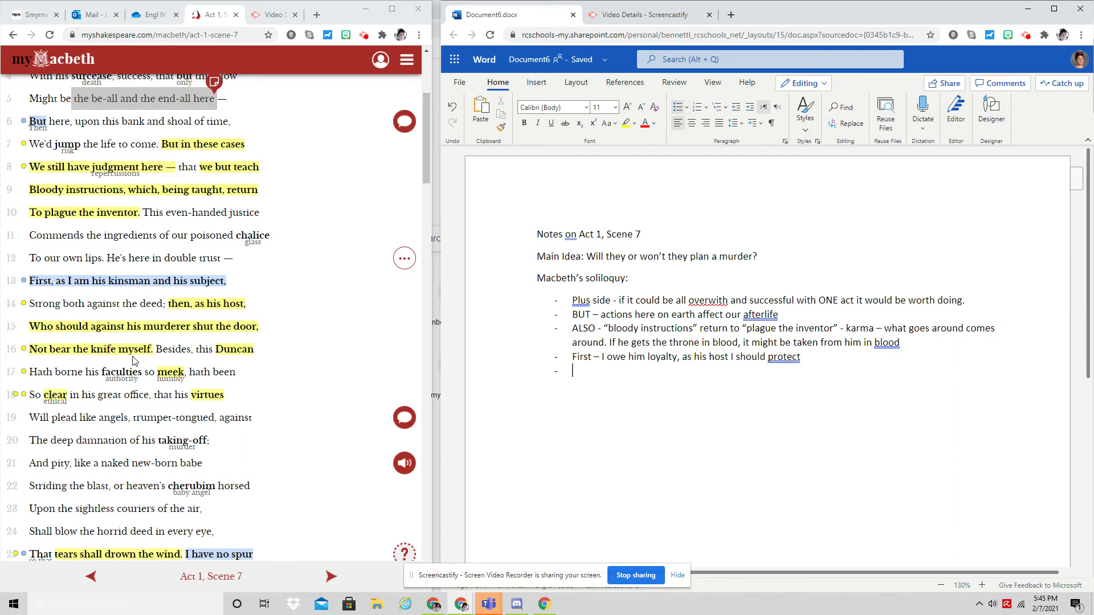
type("Duncan is an ethical")
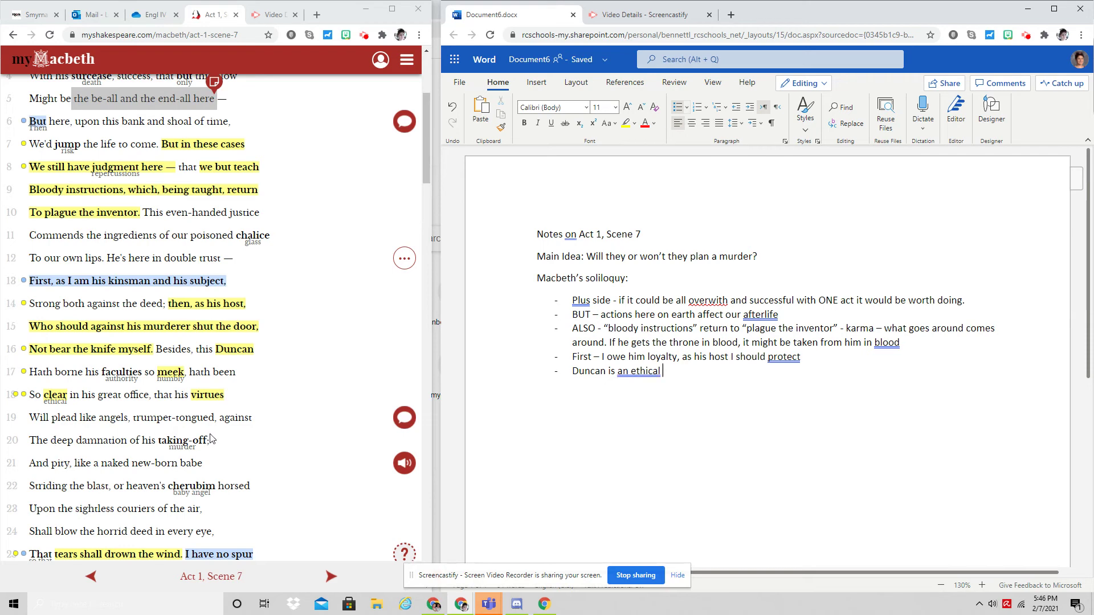
Highlight the word 'pity' in line 21 in yellow.
scroll(211, 437, "down", 1)
double_click(64, 407)
left_click(66, 391)
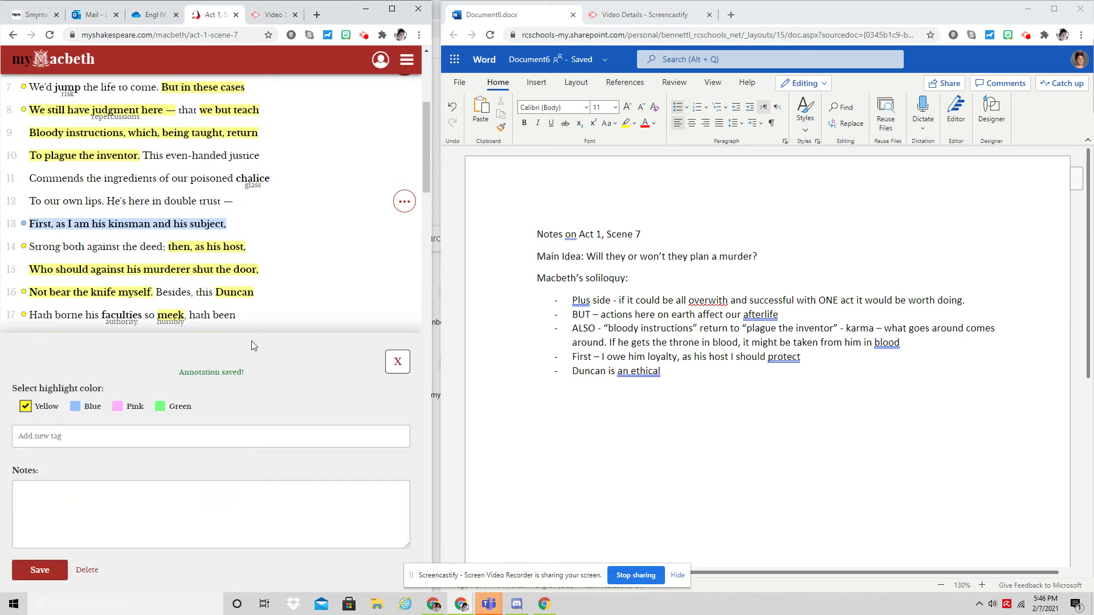
left_click(37, 568)
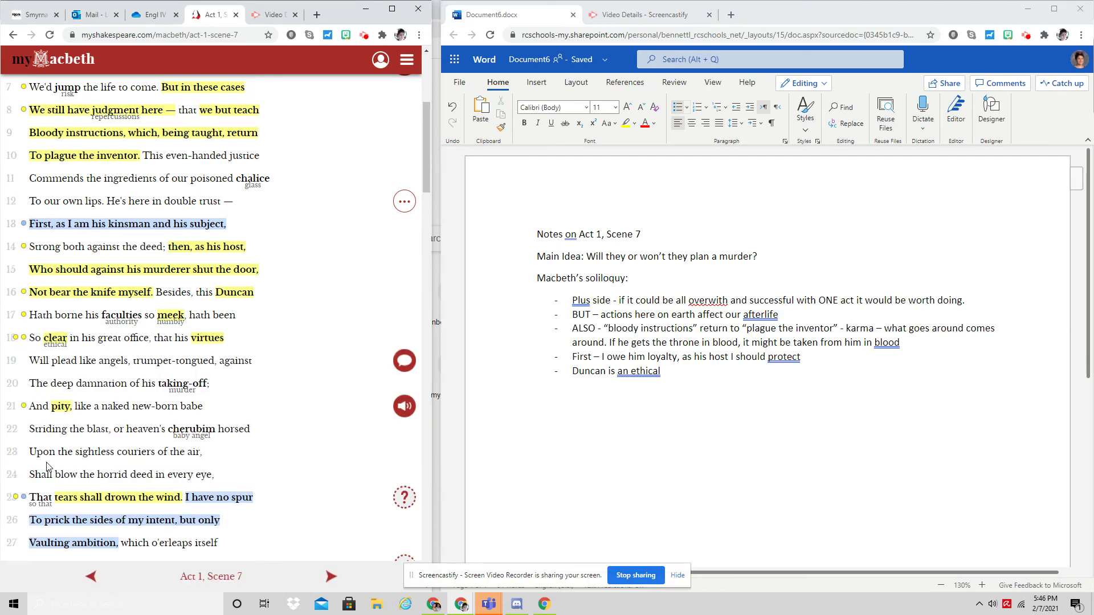
Complete the Duncan bullet with ', virtuous king! a good king! and he is well loved' and start a Concludes bullet.
left_click(679, 379)
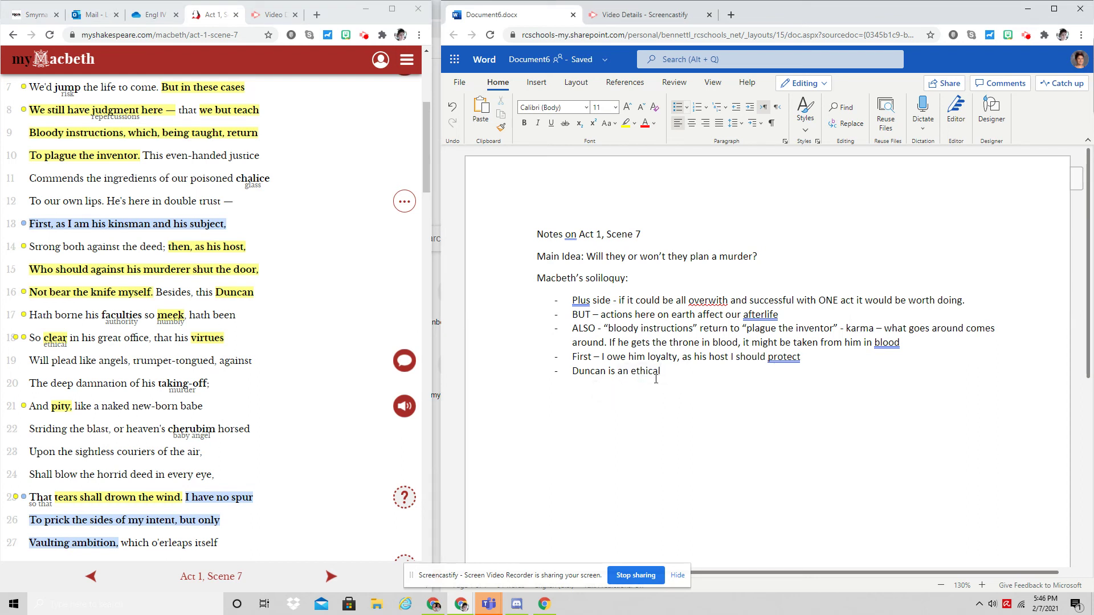
type(", virtuous king! a k")
key("BackSpace")
type("good king")
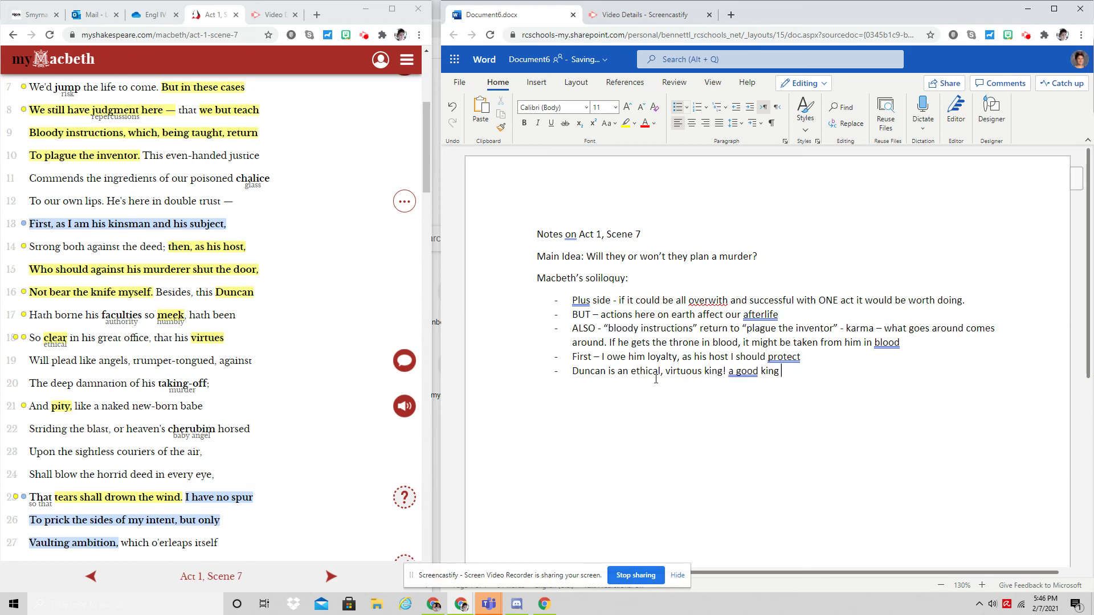
key("BackSpace")
type("! and he is well loved")
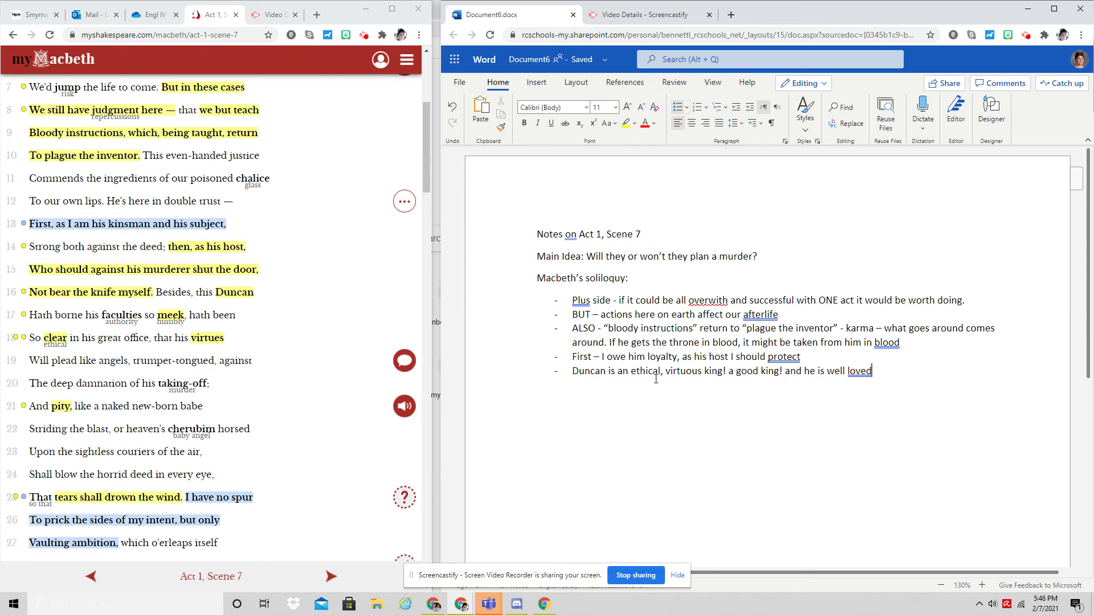
key("Return")
type("Conclusudes: He had")
Complete the conclusion: He has 'no spur' to 'prick his sides' = NOT to do it.
key("BackSpace")
type("s “")
type("no spur\" to")
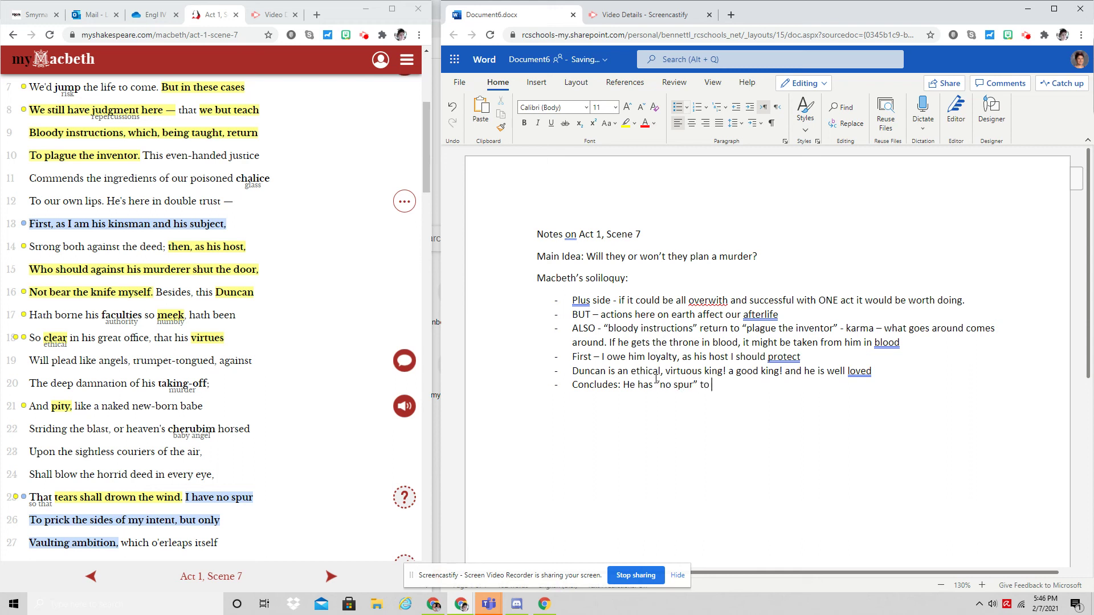
type(" \"prick his sides\"")
scroll(185, 324, "down", 2)
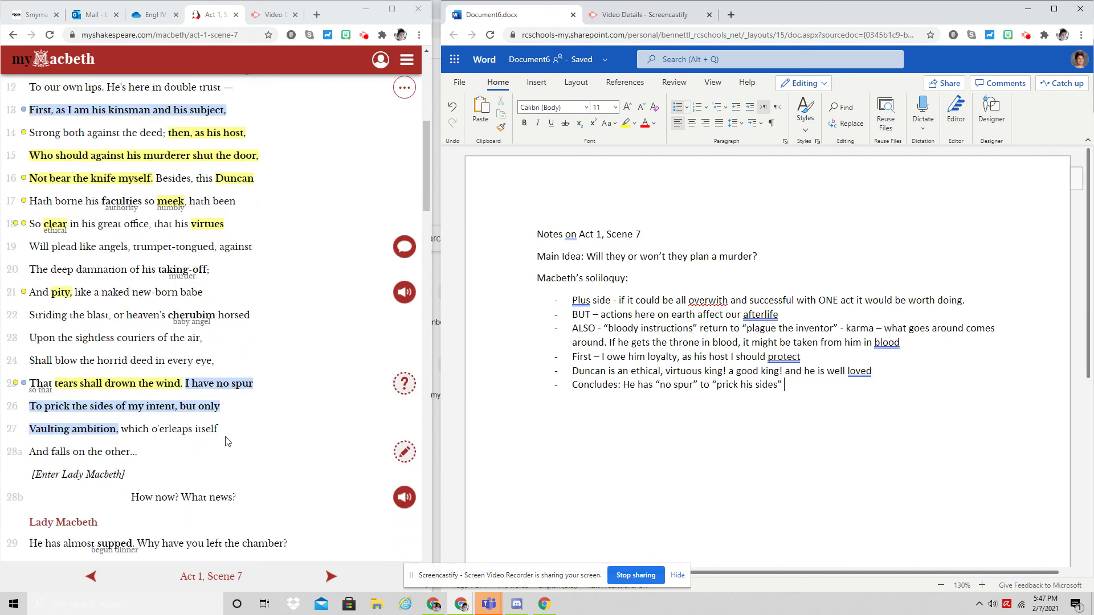
type("= NOT to do it.")
key("Return")
key("Return")
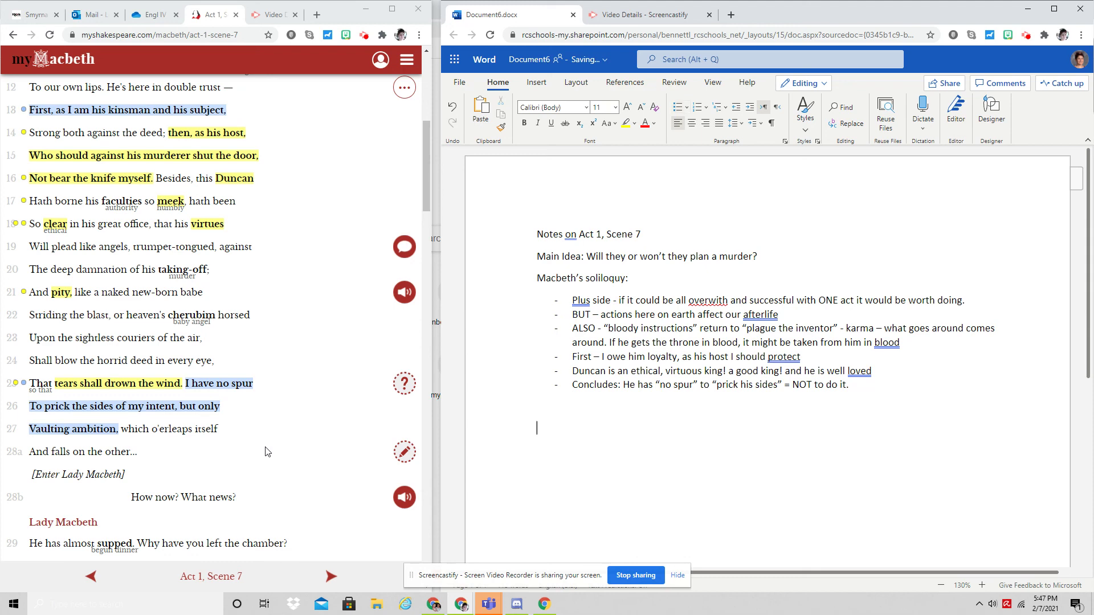